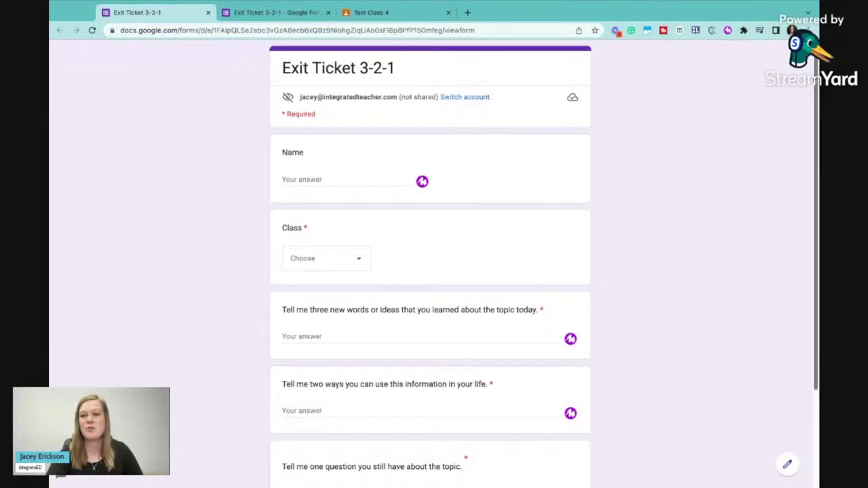
# - Scroll through the existing Exit Ticket 3-2-1 form to review its questions
pyautogui.scroll(-2, 544, 263)
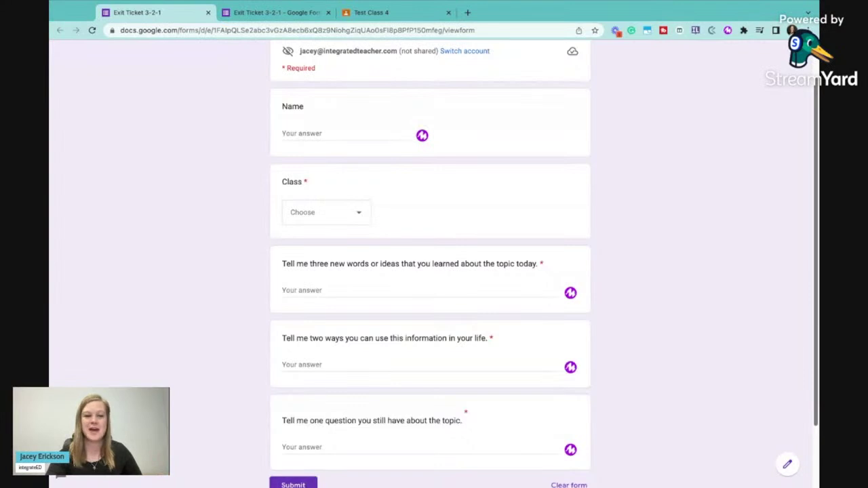
pyautogui.scroll(-1, 430, 264)
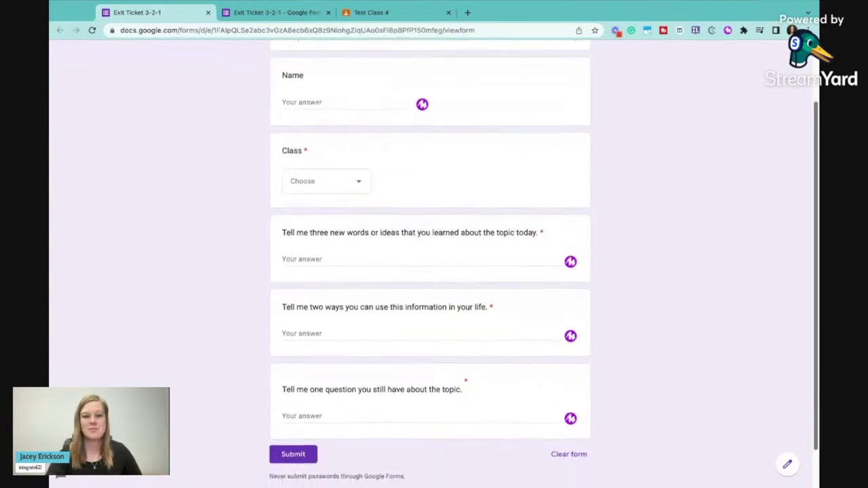
pyautogui.scroll(-1, 430, 263)
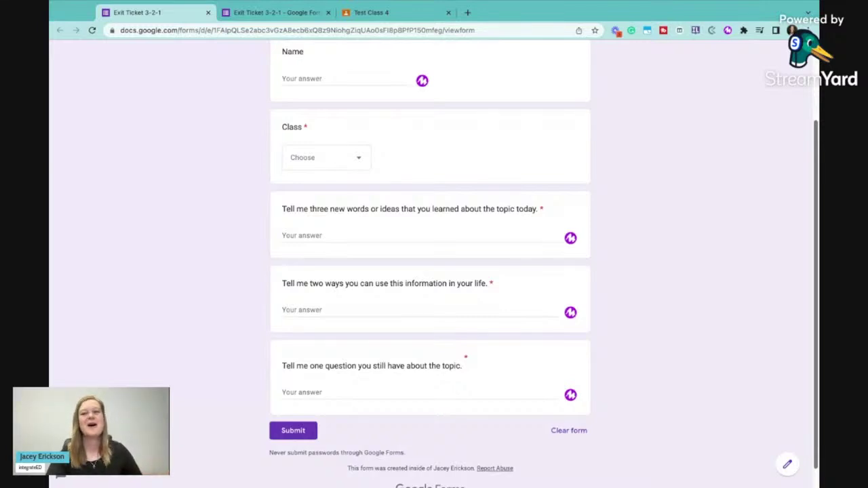
pyautogui.scroll(3, 430, 263)
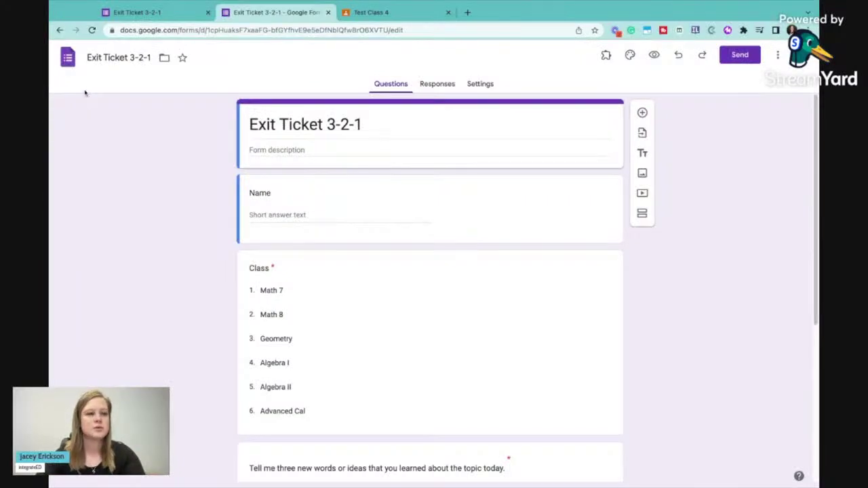
# - Create a blank form titled 'Exit Ticket' with a description asking students to complete it at end of class
pyautogui.click(68, 58)
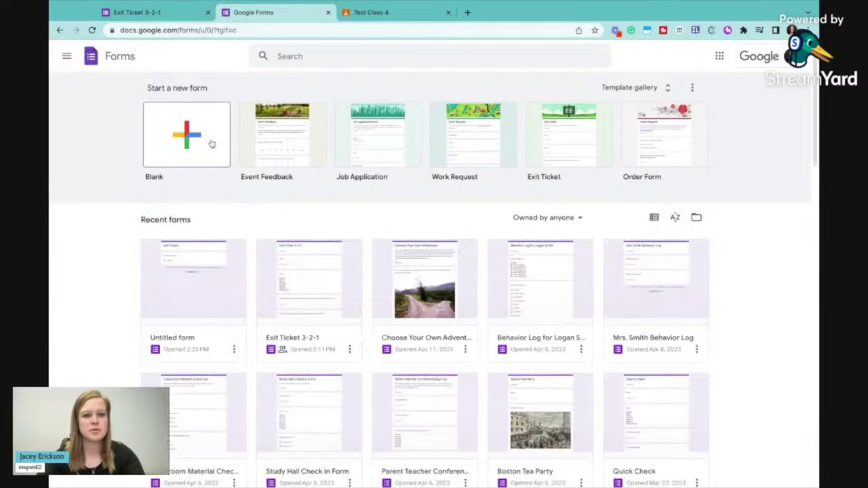
pyautogui.click(211, 144)
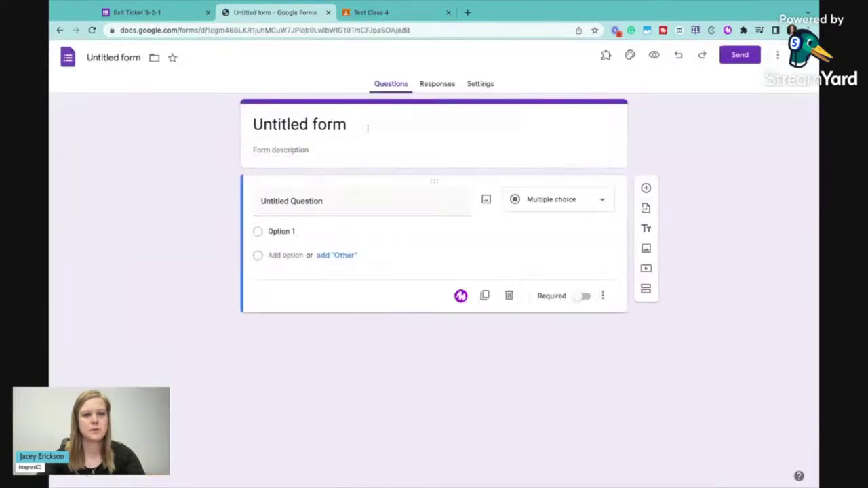
pyautogui.click(388, 128)
pyautogui.hotkey('ctrl', 'a')
pyautogui.write('Exit ')
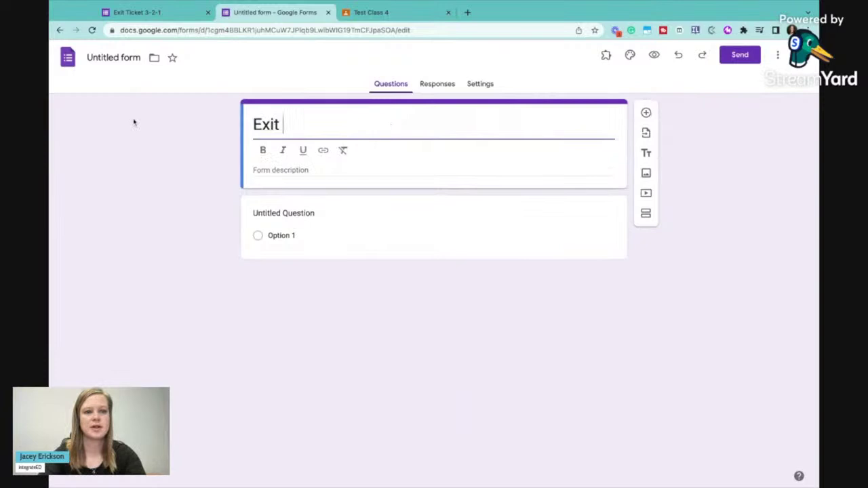
pyautogui.write('Ticket')
pyautogui.press('Tab')
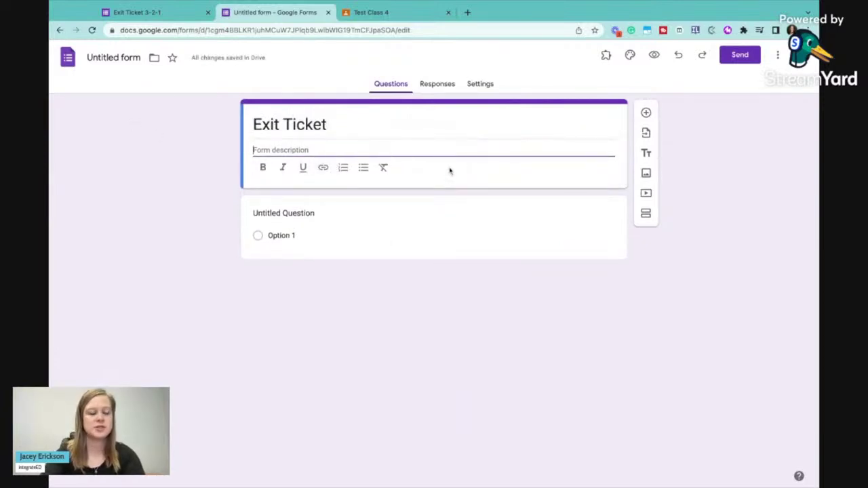
pyautogui.write('Compl')
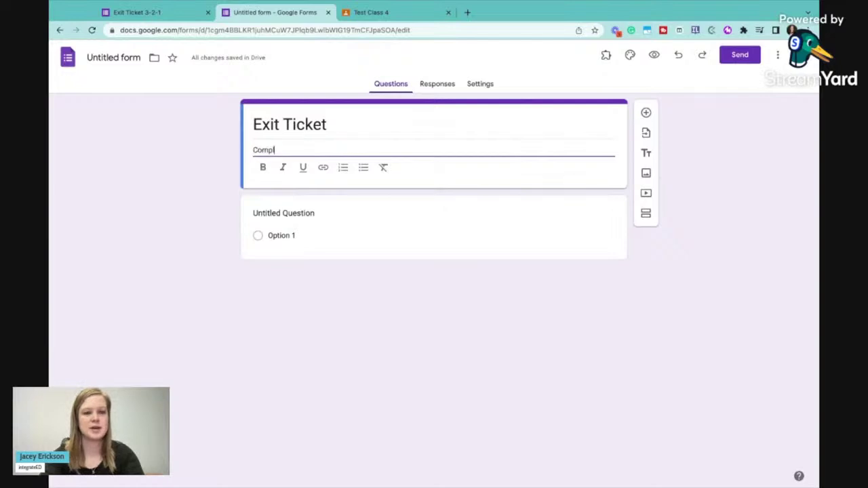
pyautogui.write('ete the exit ticket')
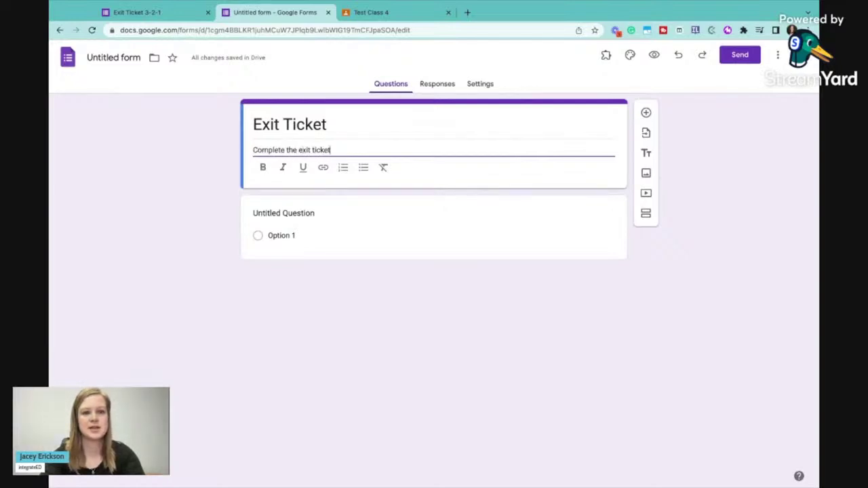
pyautogui.write(' at the end o')
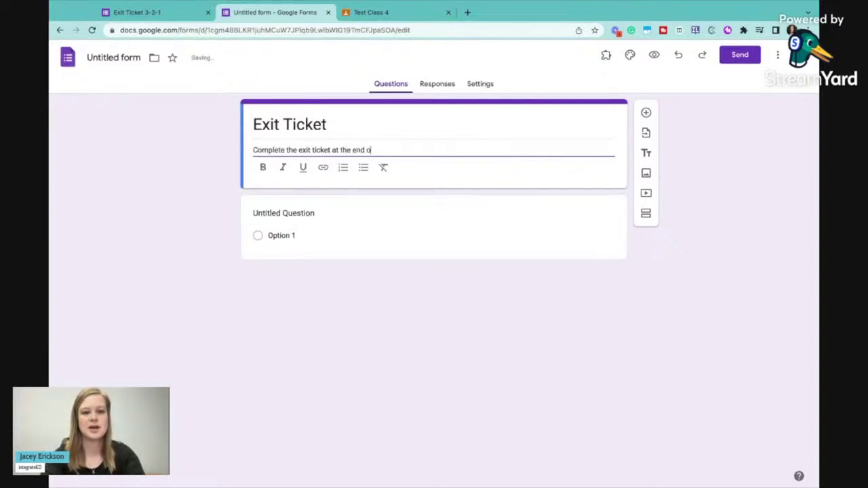
pyautogui.write('f class. Please use')
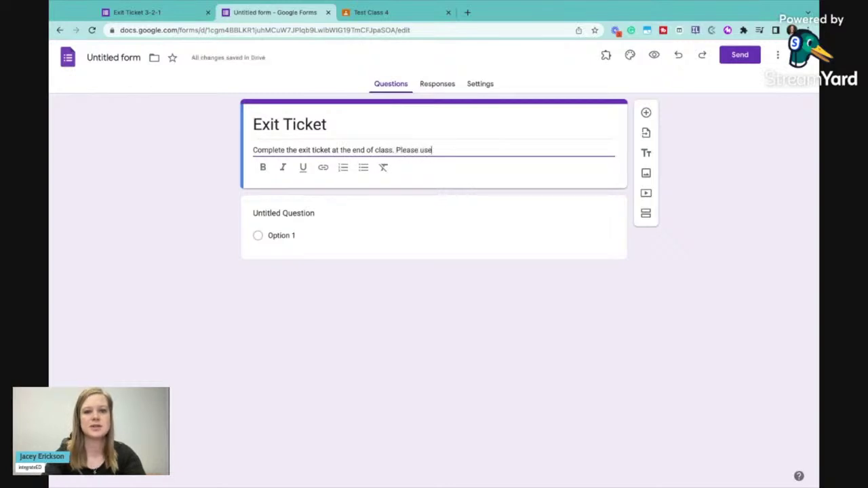
pyautogui.write(' complete')
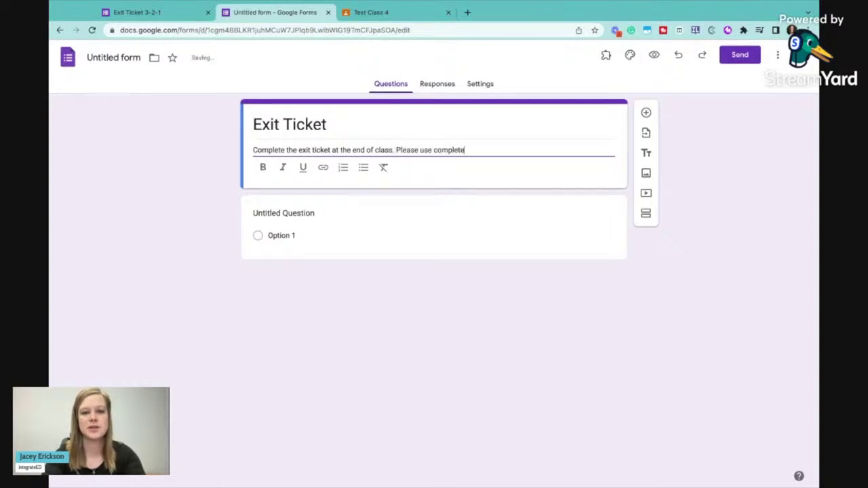
pyautogui.write(' sentence and s')
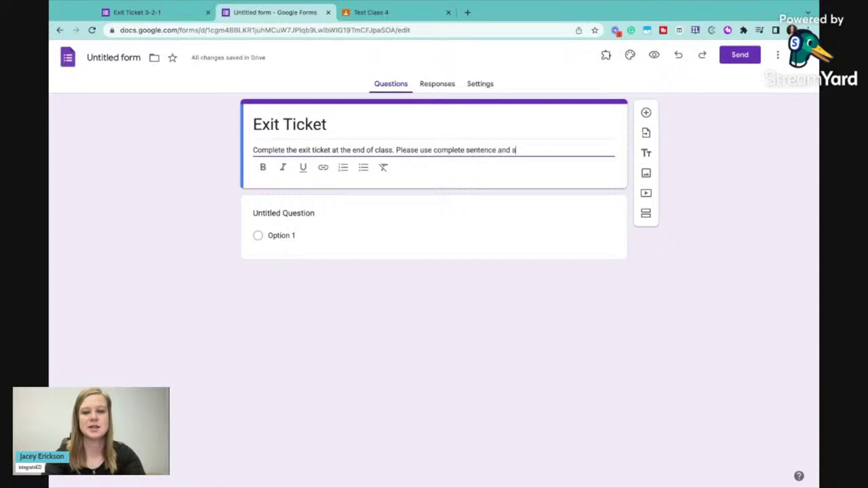
pyautogui.write('how wha tyo')
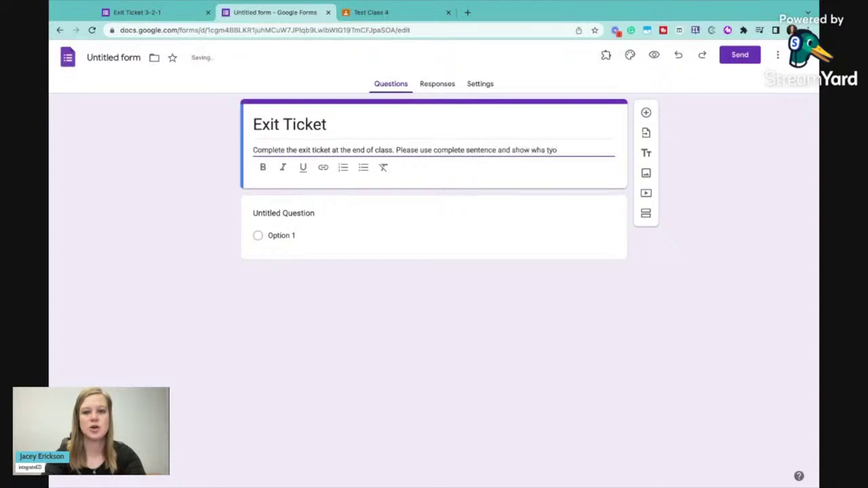
pyautogui.press('BackSpace')
pyautogui.press('BackSpace')
pyautogui.press('BackSpace')
pyautogui.press('BackSpace')
pyautogui.write('t you know.')
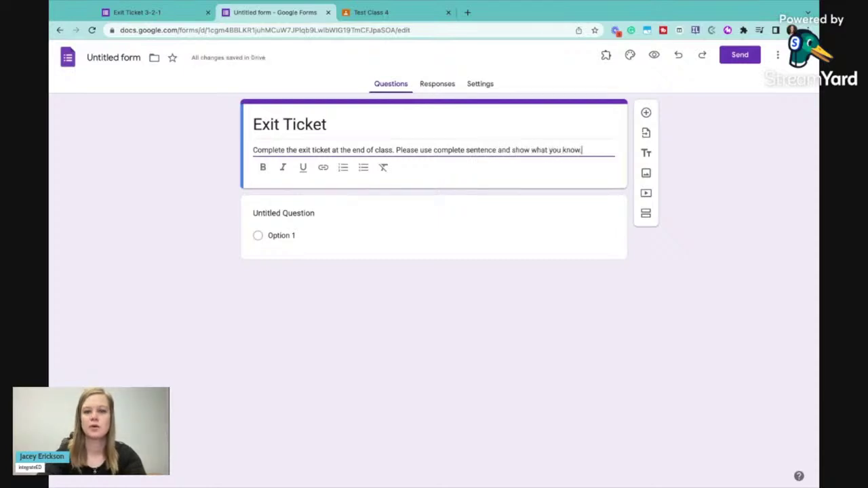
# - Make the first question a required short-answer 'Name' question and add a second question below
pyautogui.click(324, 211)
pyautogui.write('Name')
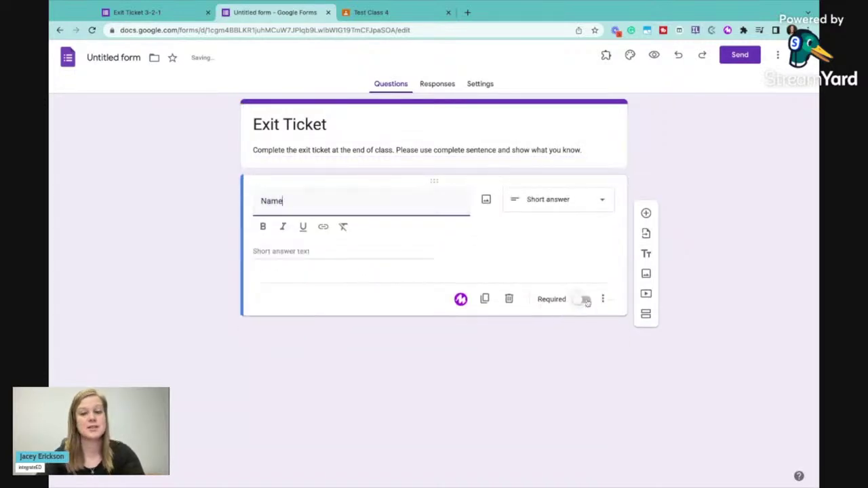
pyautogui.click(586, 301)
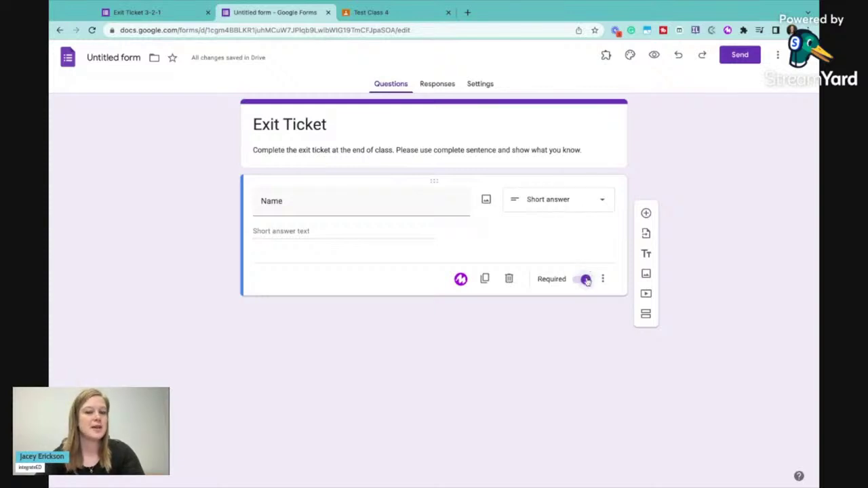
pyautogui.click(646, 213)
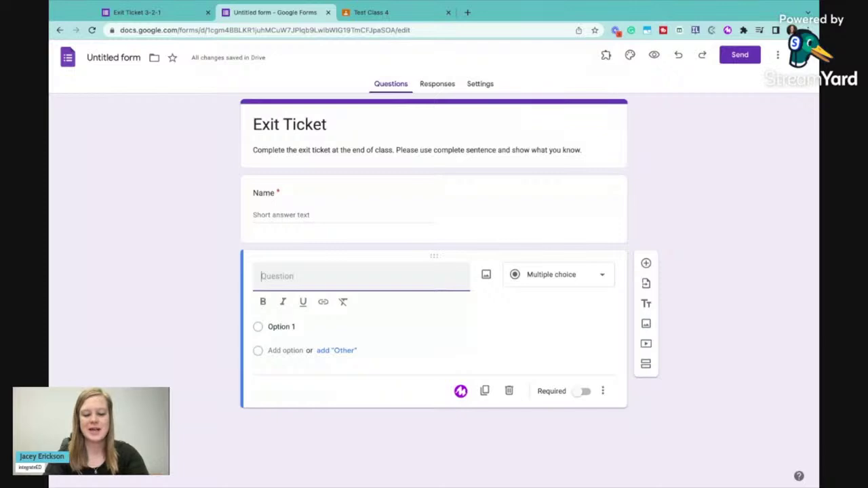
# - Title the second question 'Class', make it a dropdown, and add options English 7, 8 and 9
pyautogui.write('Class')
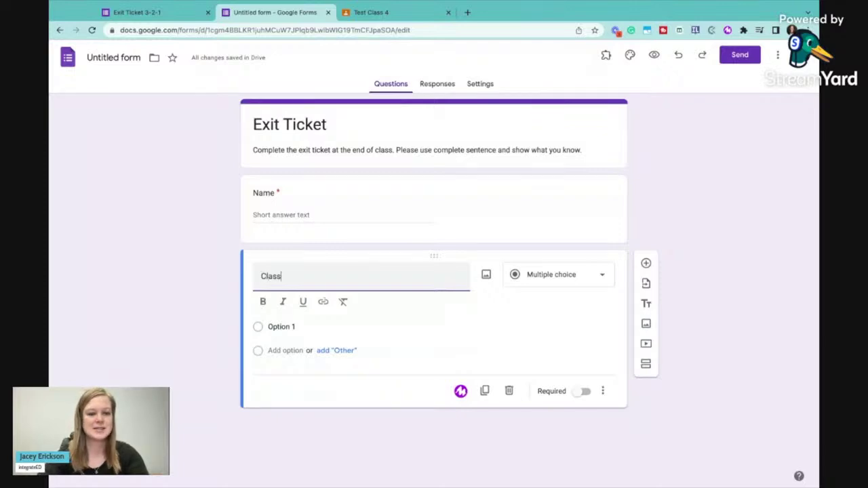
pyautogui.click(321, 328)
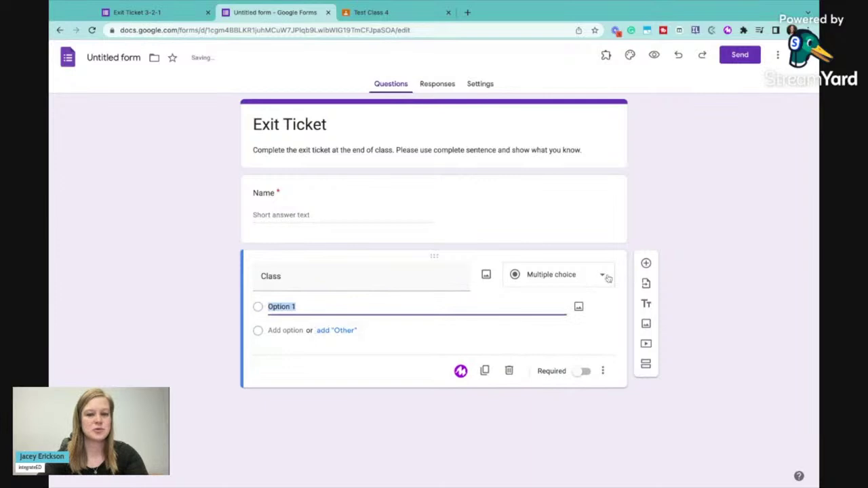
pyautogui.click(578, 275)
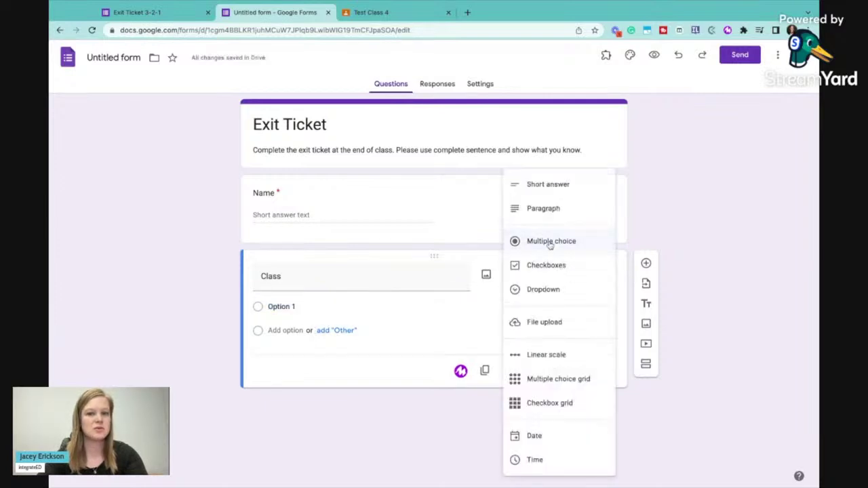
pyautogui.click(540, 293)
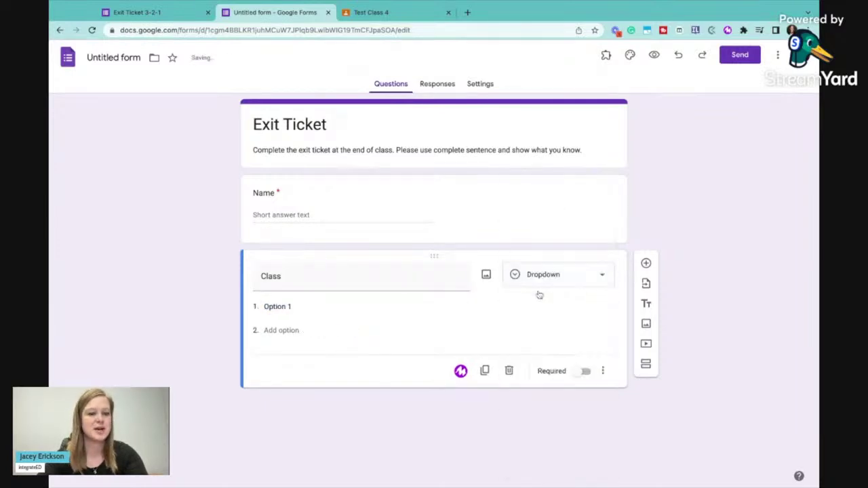
pyautogui.click(303, 306)
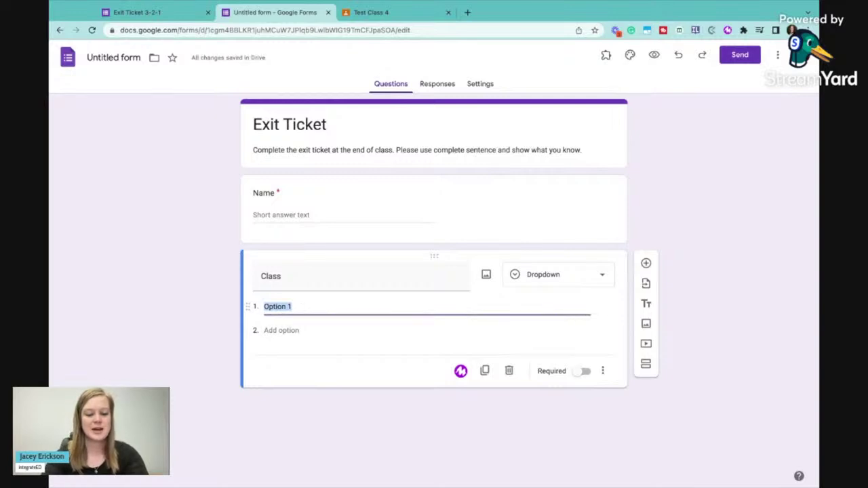
pyautogui.write('Engish')
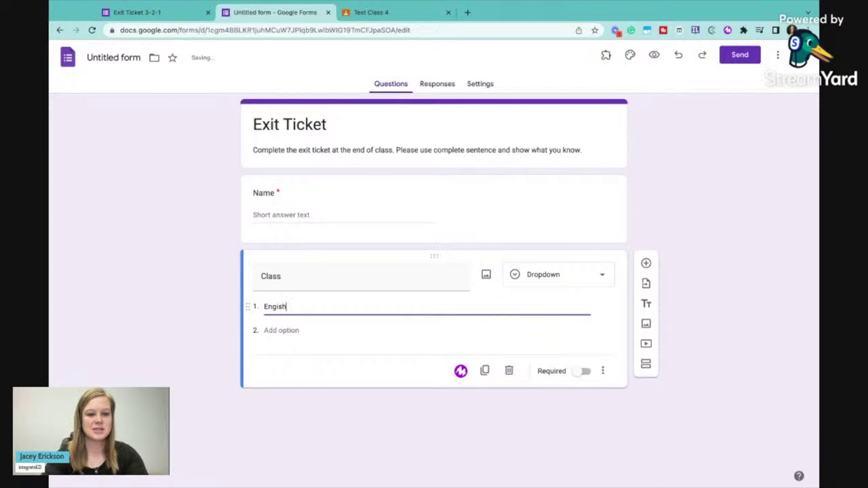
pyautogui.press('BackSpace')
pyautogui.press('BackSpace')
pyautogui.press('BackSpace')
pyautogui.write('lish')
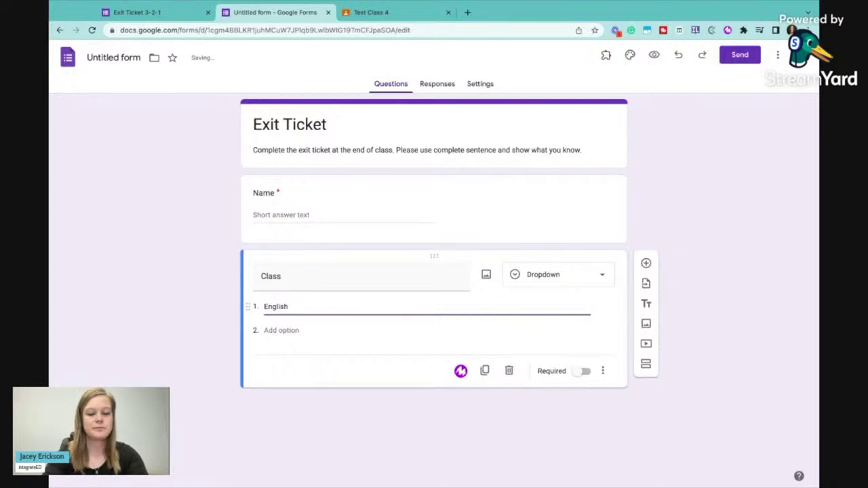
pyautogui.press('Return')
pyautogui.write('Enlg')
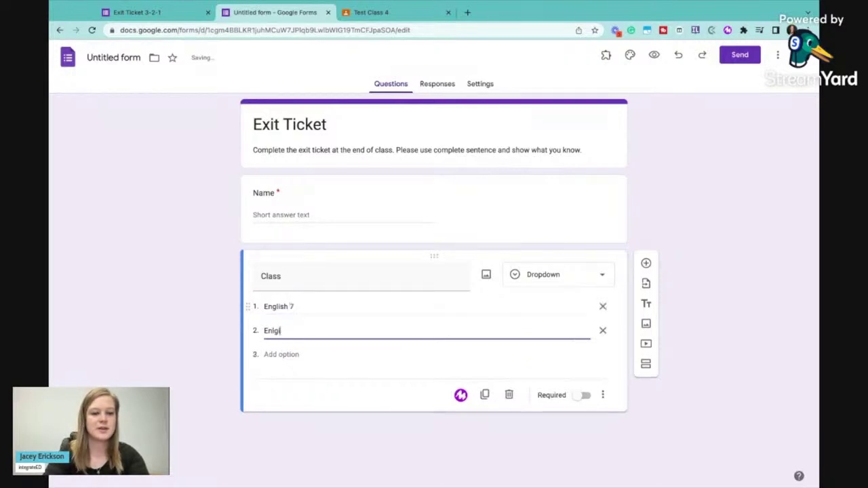
pyautogui.write('lish 8')
pyautogui.press('Return')
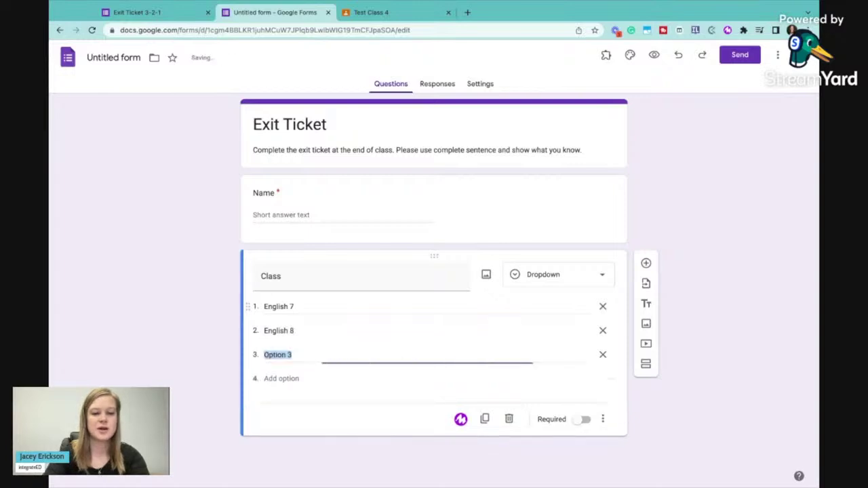
pyautogui.write('Enlgi')
pyautogui.press('BackSpace')
pyautogui.press('BackSpace')
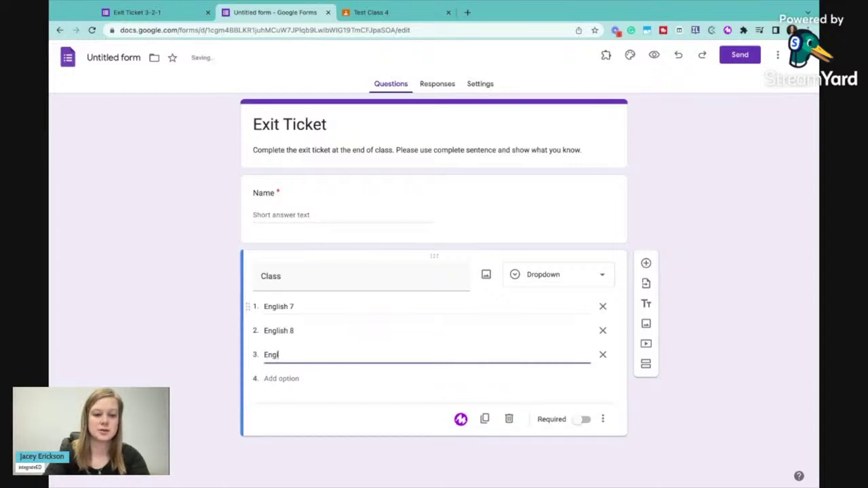
pyautogui.write('ish 9')
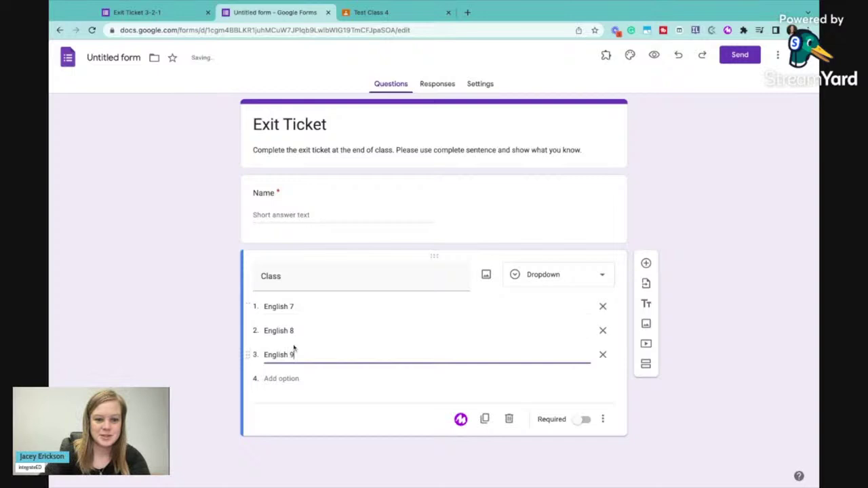
# - Reuse the English 9 text to add Class options English 10 and English 11
pyautogui.moveTo(303, 355); pyautogui.dragTo(193, 355)
pyautogui.hotkey('ctrl', 'c')
pyautogui.click(295, 378)
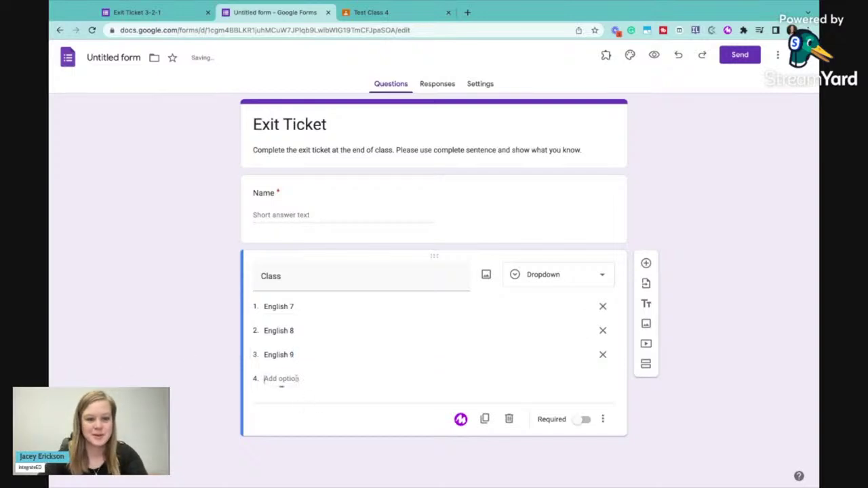
pyautogui.hotkey('ctrl', 'v')
pyautogui.press('BackSpace')
pyautogui.write('10')
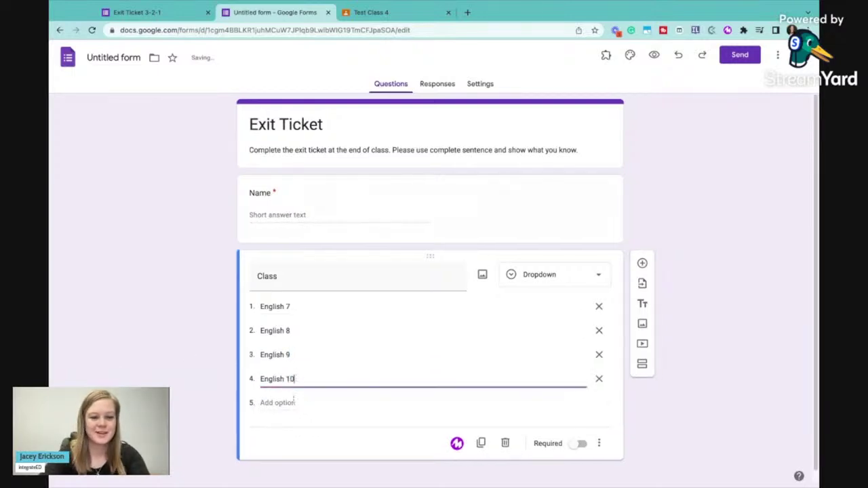
pyautogui.click(292, 402)
pyautogui.hotkey('ctrl', 'v')
pyautogui.press('BackSpace')
pyautogui.write('11')
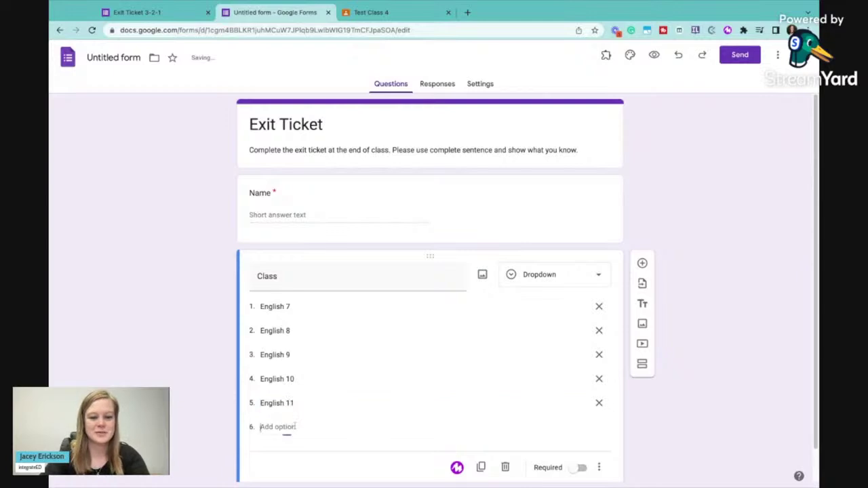
# - Add the English 12 option and make the Class question required
pyautogui.click(295, 426)
pyautogui.write('x')
pyautogui.hotkey('ctrl', 'v')
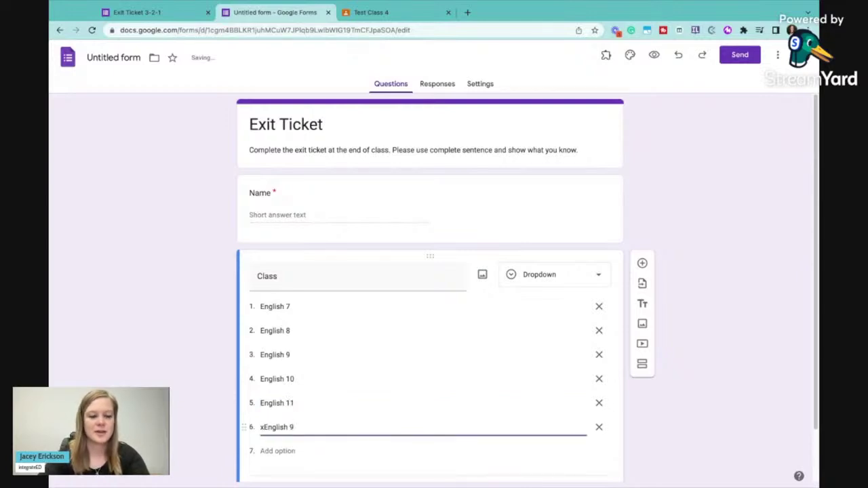
pyautogui.press('BackSpace')
pyautogui.press('BackSpace')
pyautogui.press('BackSpace')
pyautogui.press('BackSpace')
pyautogui.press('BackSpace')
pyautogui.press('BackSpace')
pyautogui.press('BackSpace')
pyautogui.press('BackSpace')
pyautogui.press('BackSpace')
pyautogui.hotkey('ctrl', 'v')
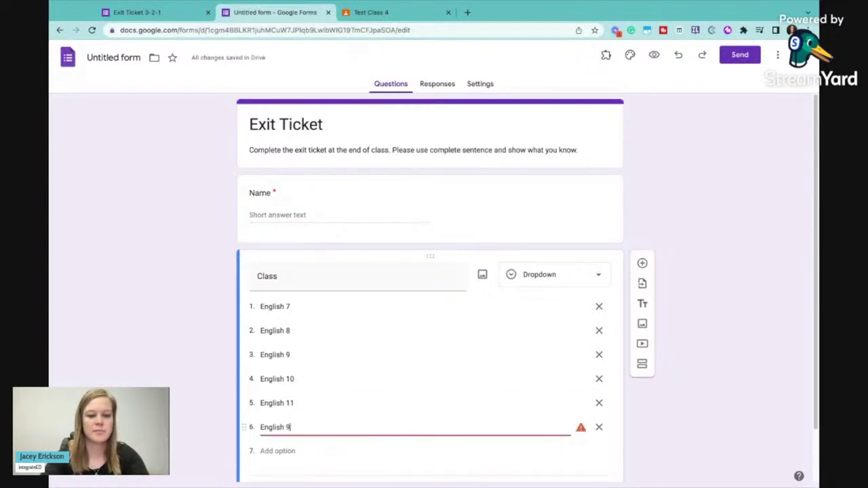
pyautogui.press('BackSpace')
pyautogui.write('12')
pyautogui.click(707, 412)
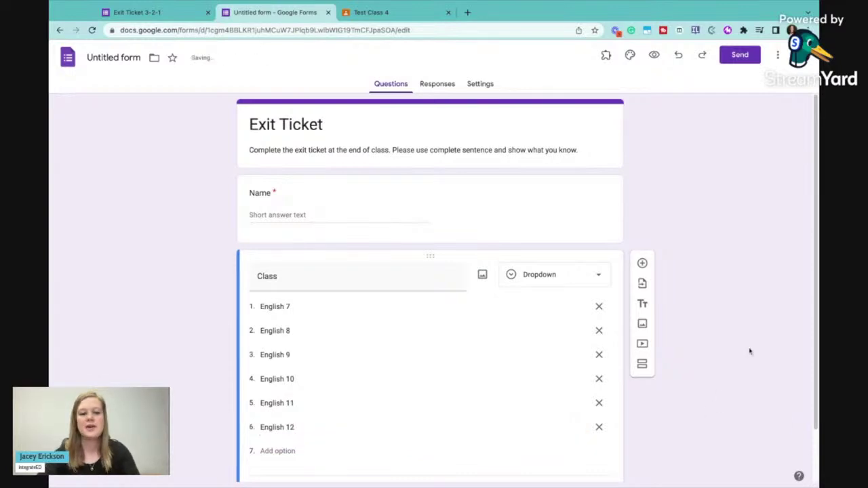
pyautogui.scroll(-1, 430, 305)
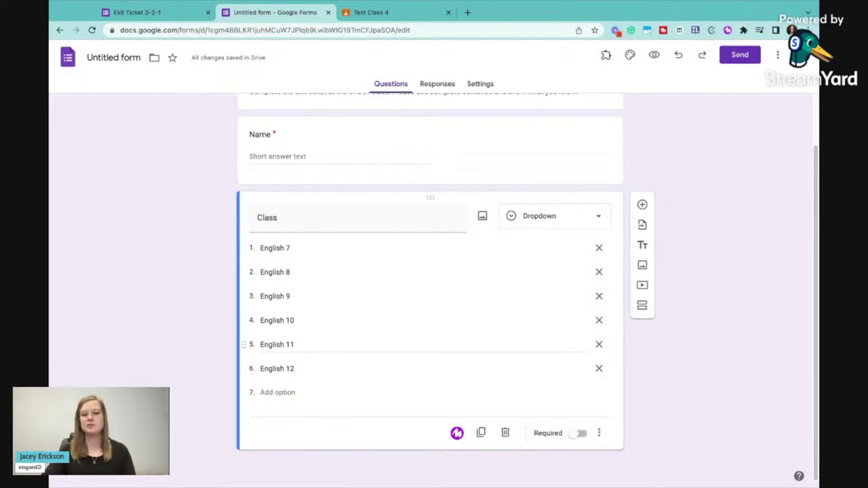
pyautogui.click(582, 434)
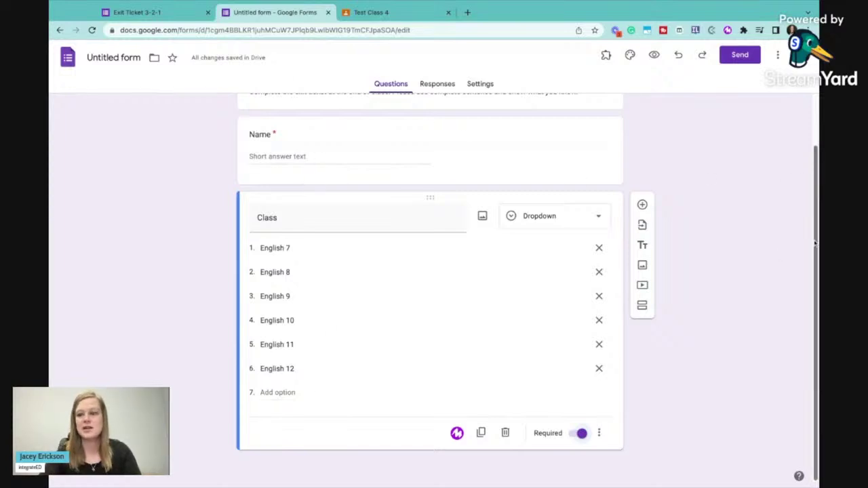
# - Rename the form file from 'Untitled form' to 'Exit Ticket'
pyautogui.scroll(1, 815, 244)
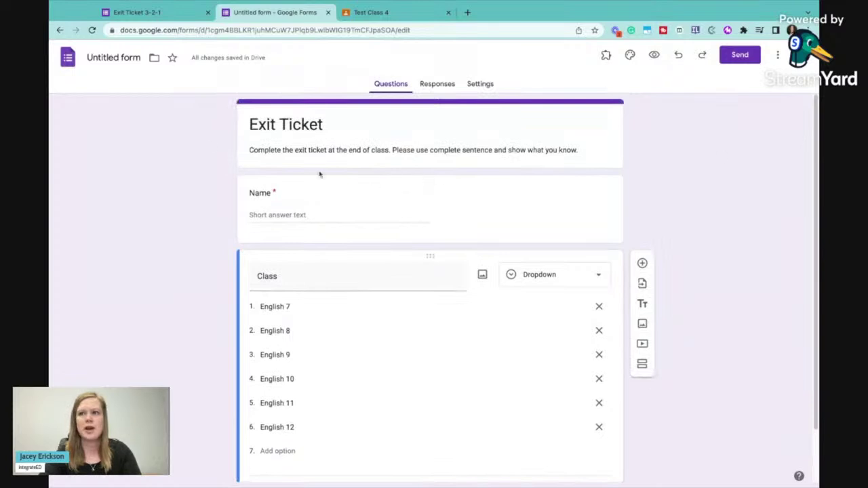
pyautogui.click(133, 58)
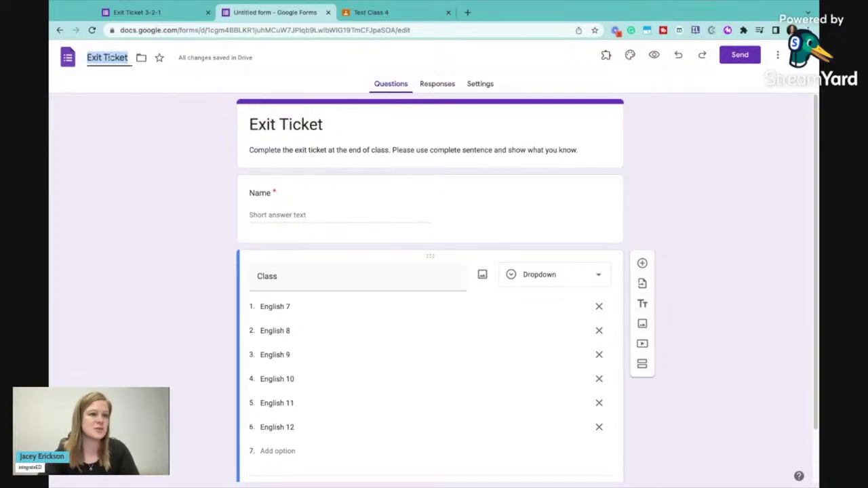
pyautogui.click(203, 151)
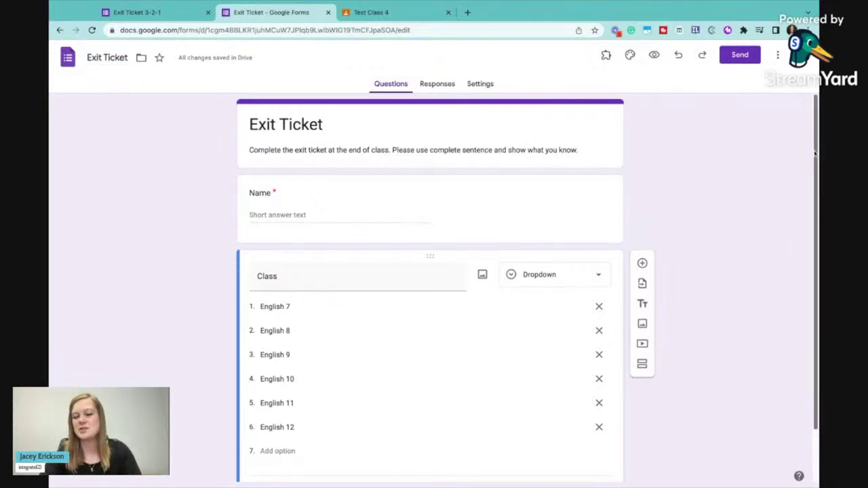
pyautogui.scroll(-1, 815, 153)
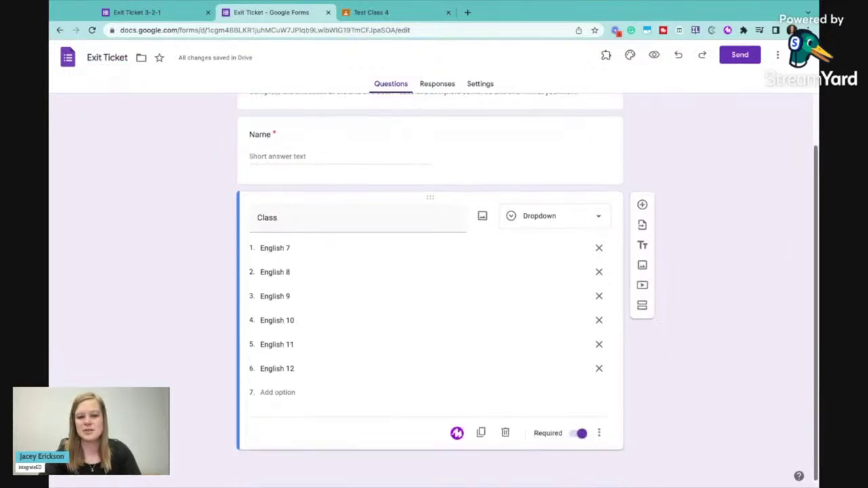
# - Add a required paragraph question '3 words or ideas that you learned today' below Class
pyautogui.click(644, 205)
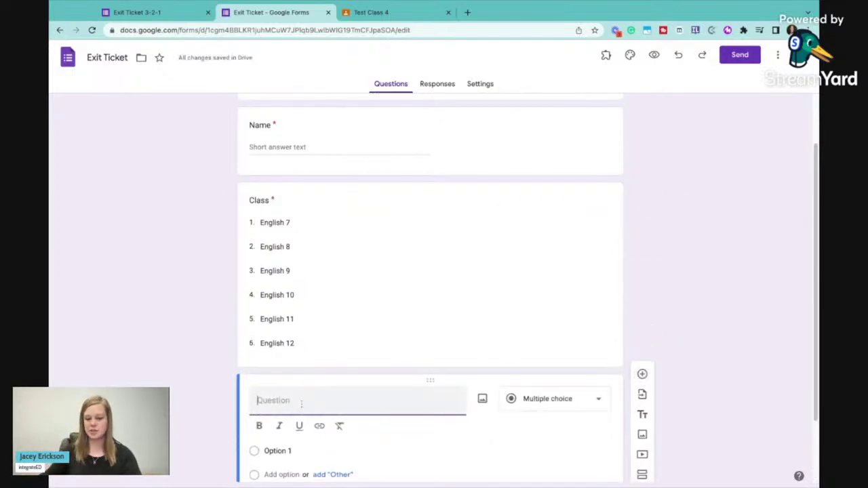
pyautogui.write('3')
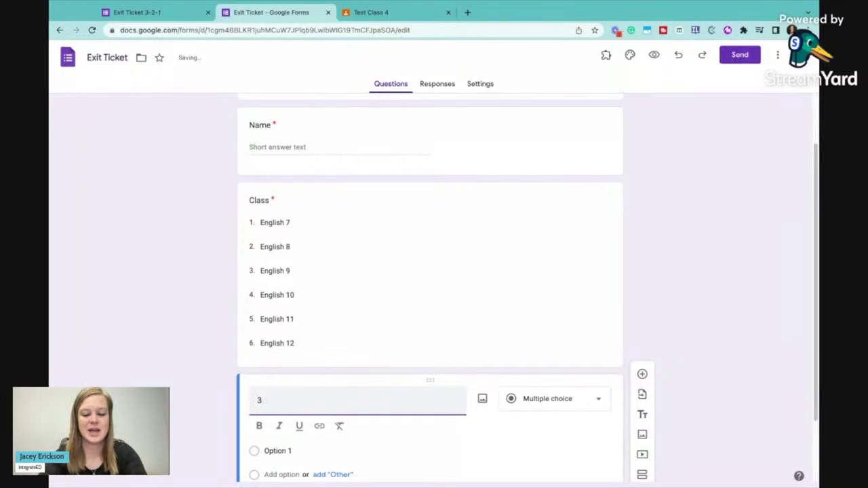
pyautogui.write(' Things')
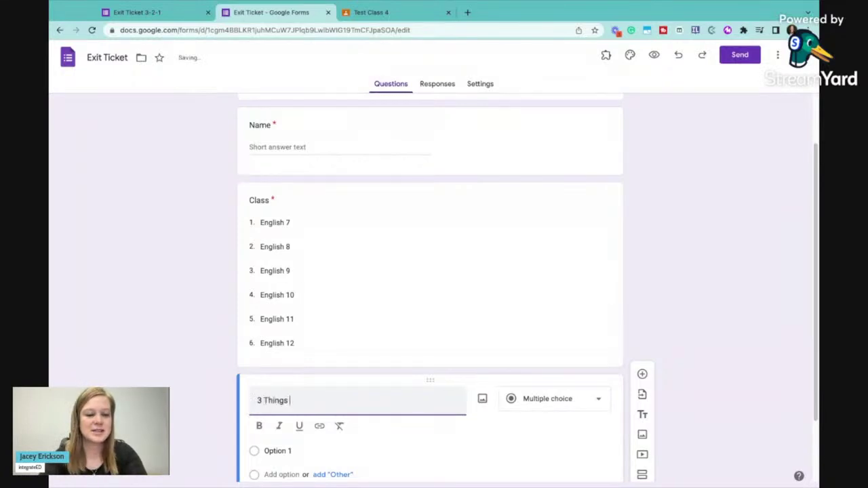
pyautogui.press('BackSpace')
pyautogui.press('BackSpace')
pyautogui.press('BackSpace')
pyautogui.press('BackSpace')
pyautogui.press('BackSpace')
pyautogui.press('BackSpace')
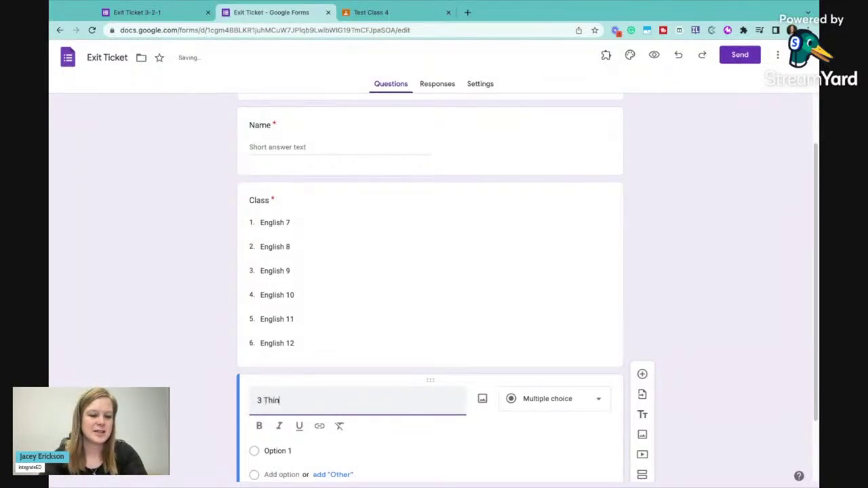
pyautogui.write('words or i')
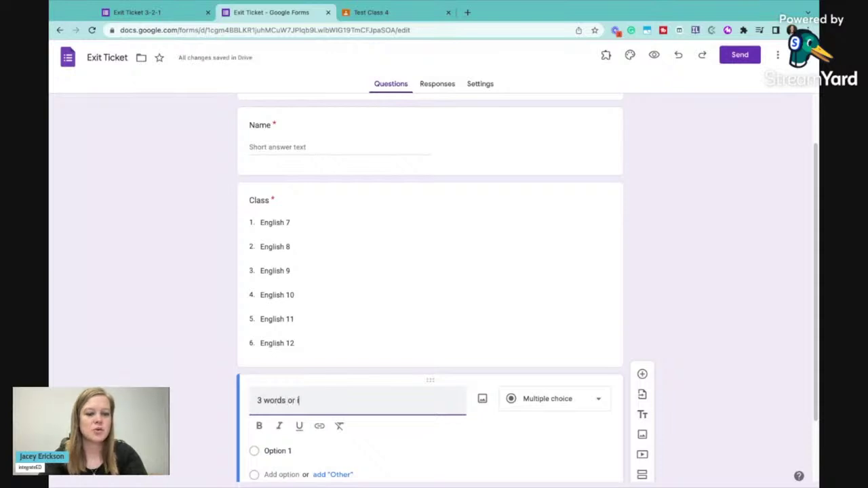
pyautogui.write('deas that you learned ')
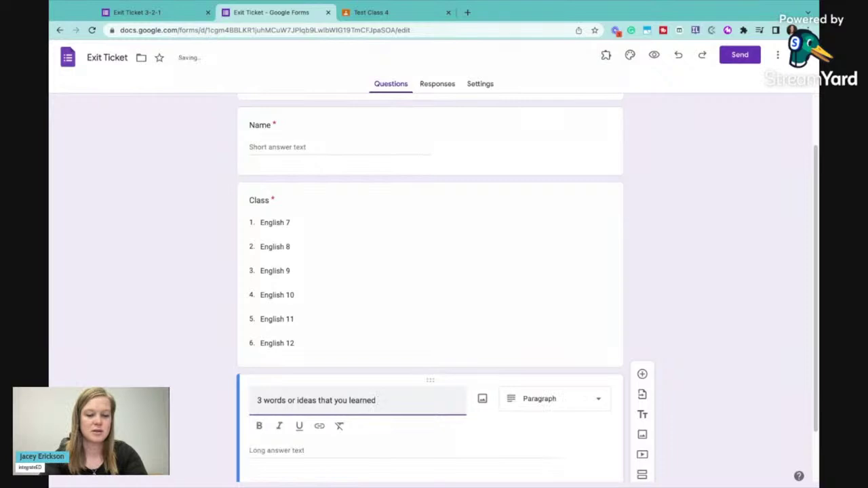
pyautogui.write('today')
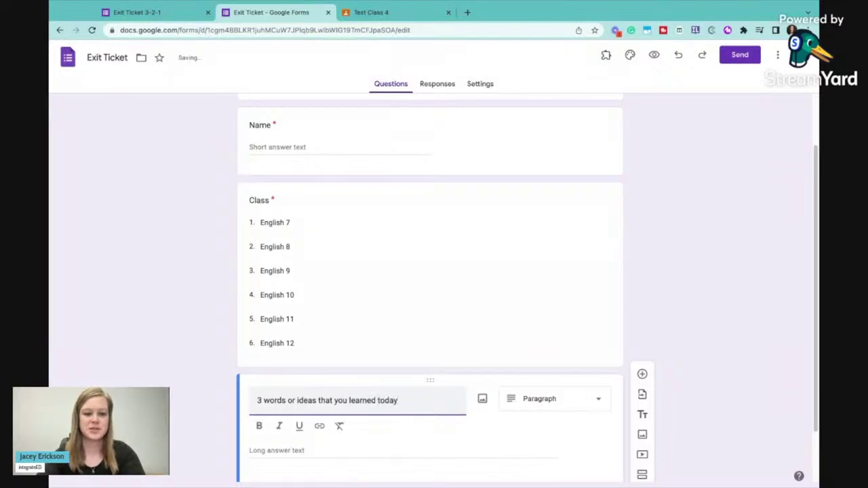
pyautogui.click(760, 316)
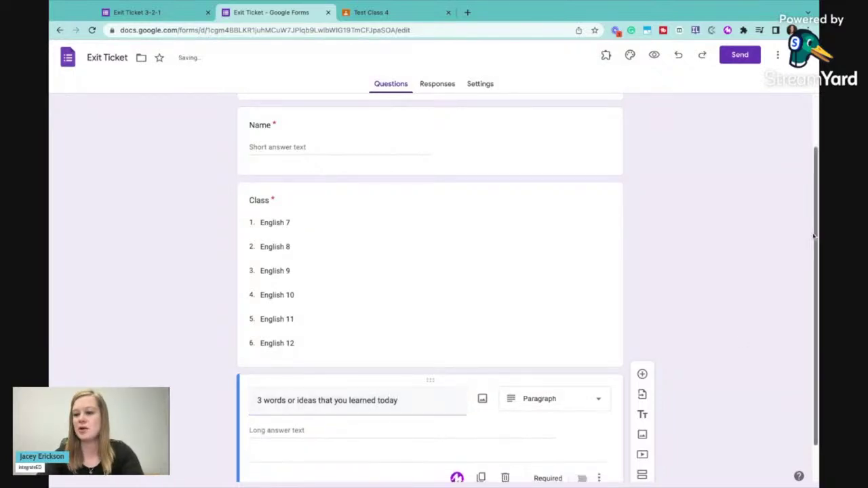
pyautogui.scroll(-1, 816, 232)
pyautogui.scroll(-1, 816, 233)
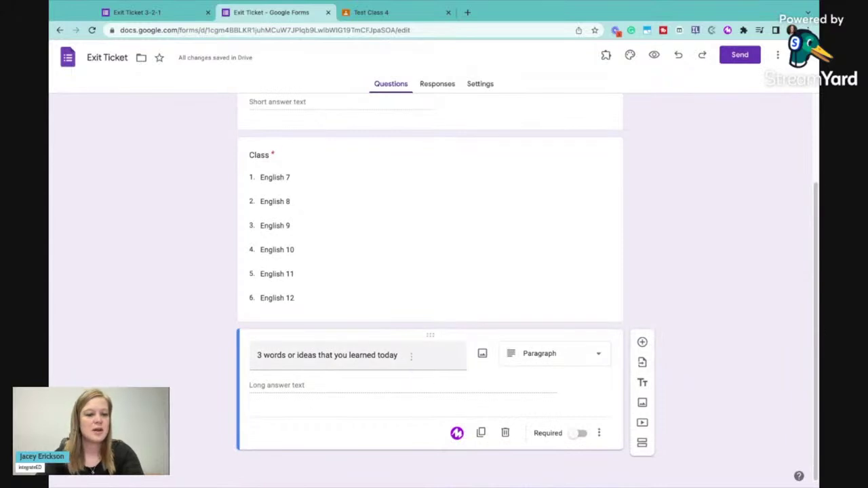
pyautogui.click(411, 356)
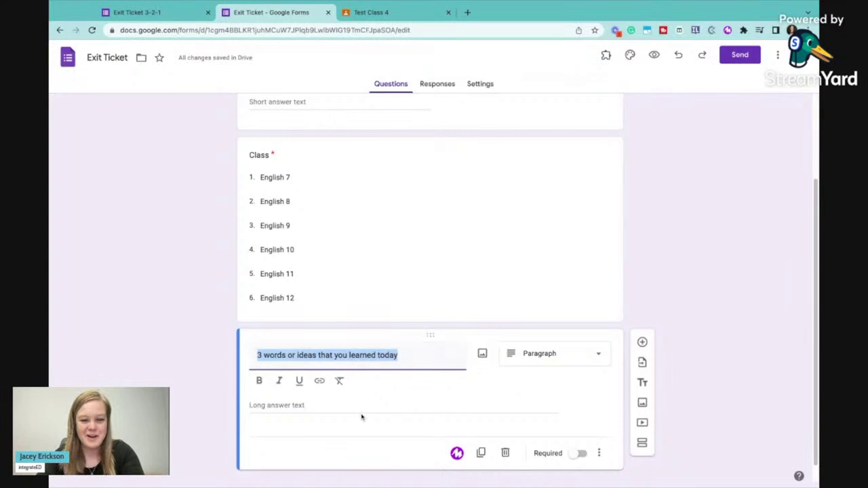
pyautogui.click(324, 408)
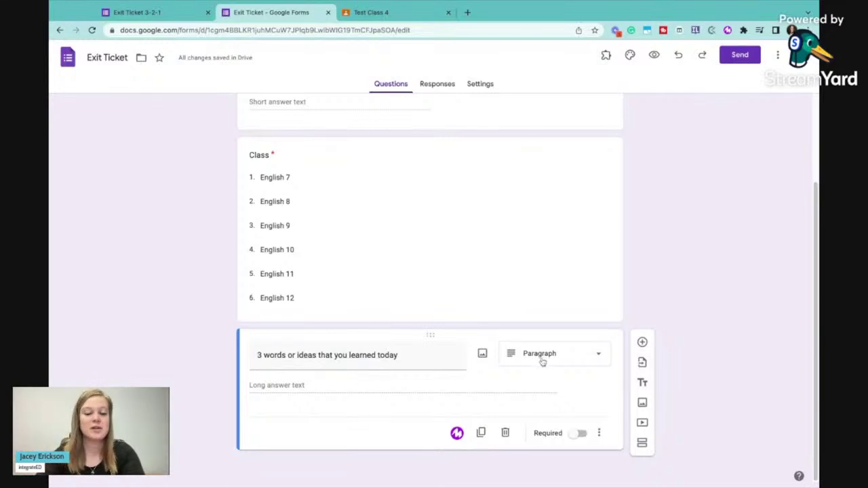
pyautogui.click(582, 434)
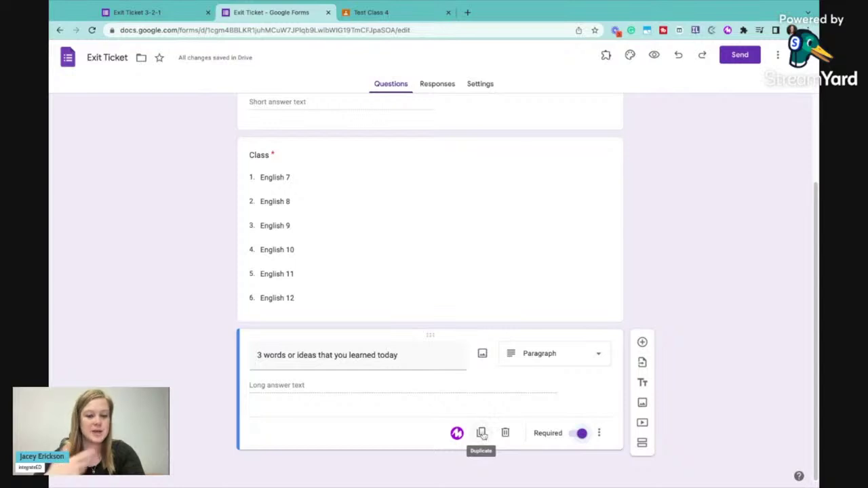
# - Duplicate the 3 words question and retitle it '2 ways you could apply this to your own life or future career or interests'
pyautogui.click(481, 434)
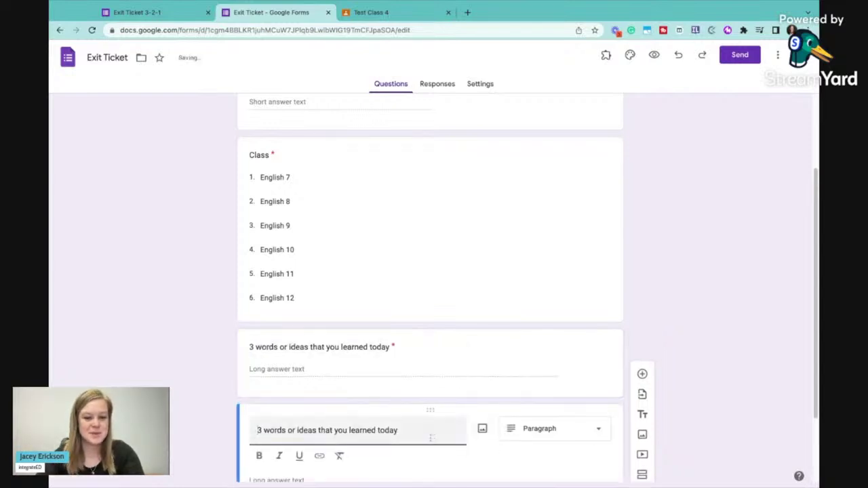
pyautogui.tripleClick(426, 432)
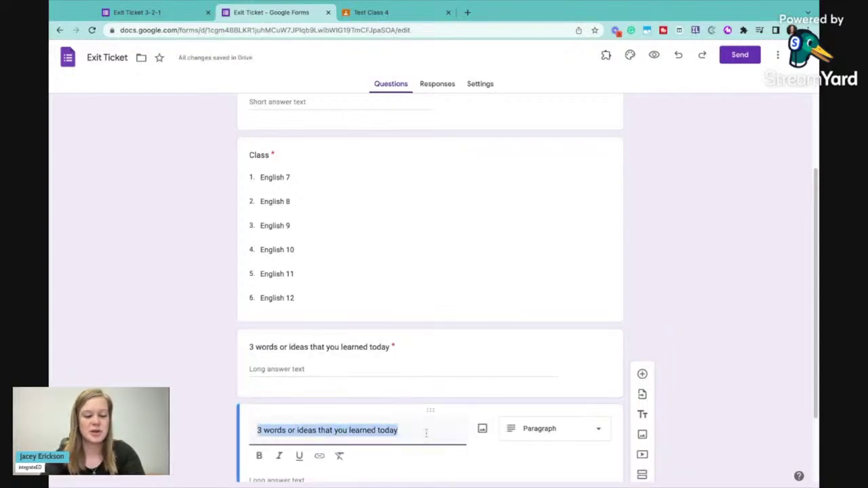
pyautogui.write('2')
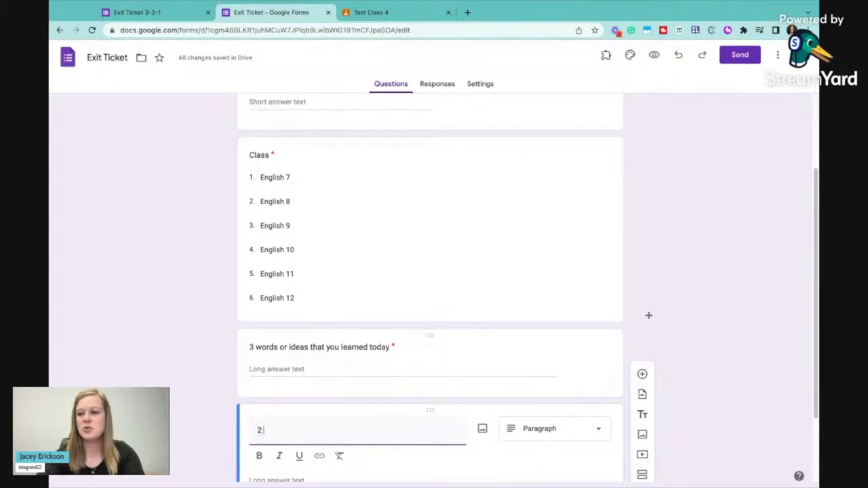
pyautogui.scroll(-2, 816, 239)
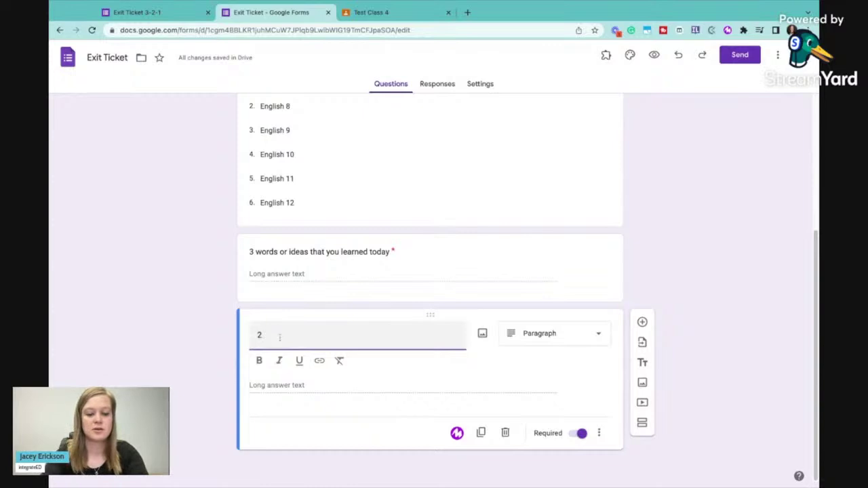
pyautogui.write('ways you could appl')
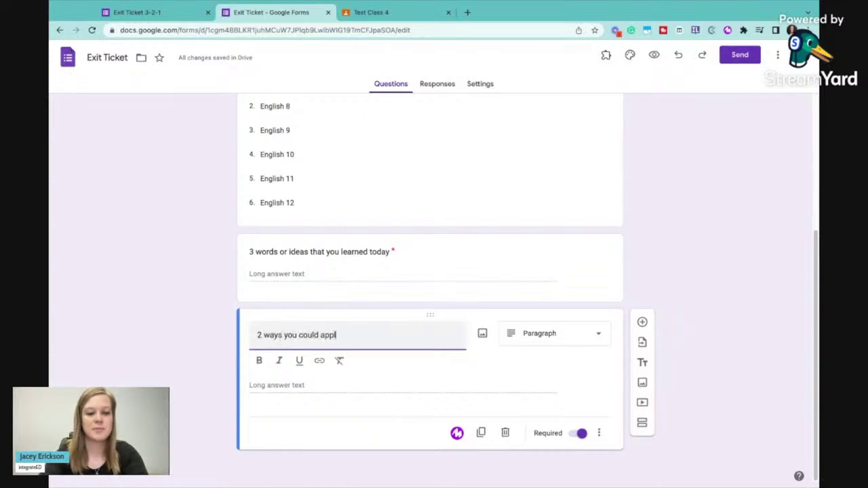
pyautogui.write('y this to your o')
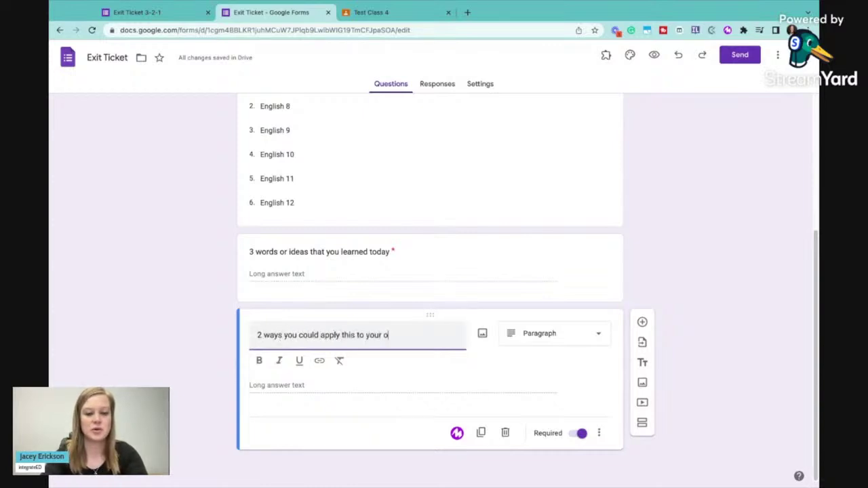
pyautogui.write('wn life or future')
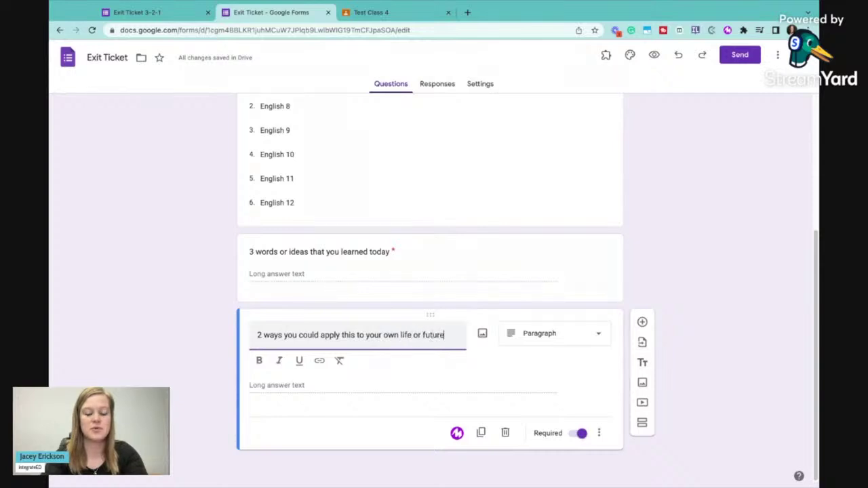
pyautogui.write(' ca')
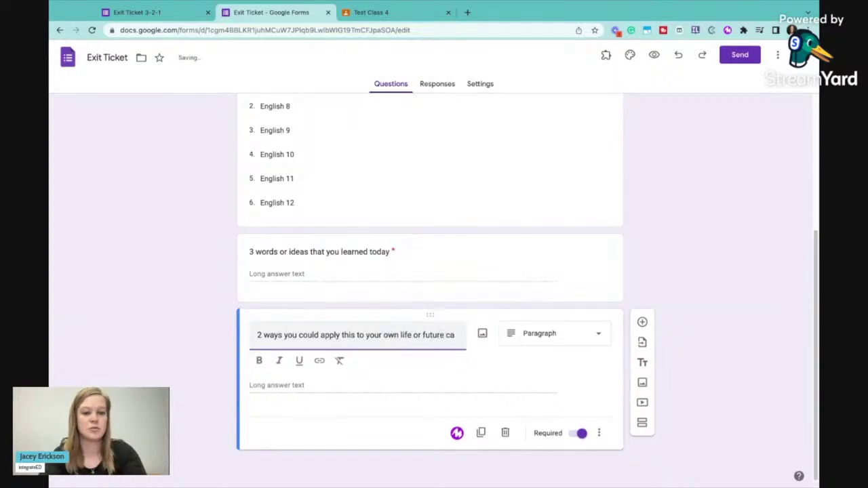
pyautogui.write('reer or interests')
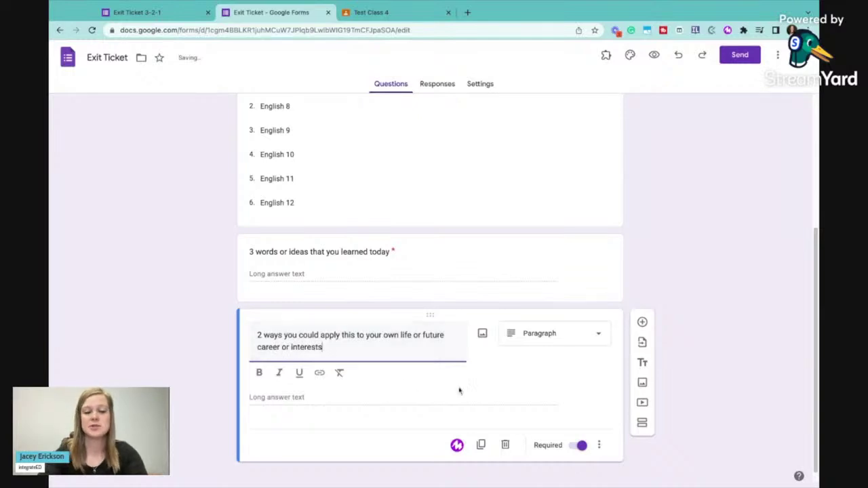
pyautogui.click(529, 385)
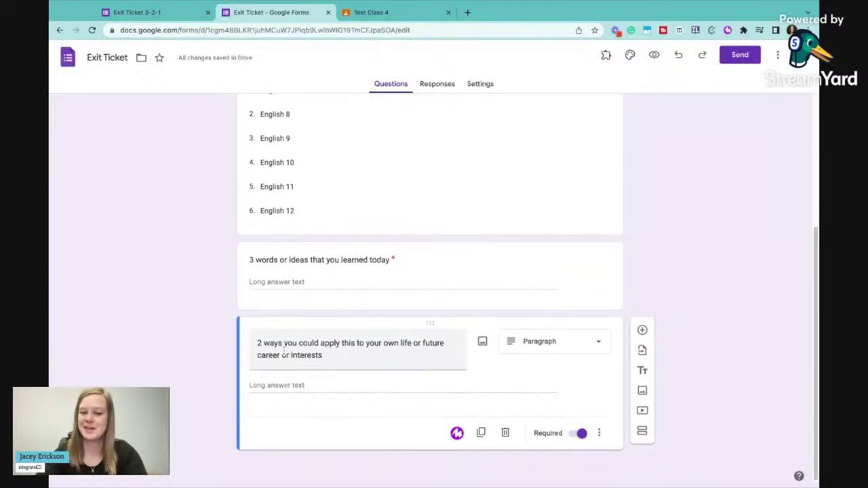
pyautogui.click(250, 261)
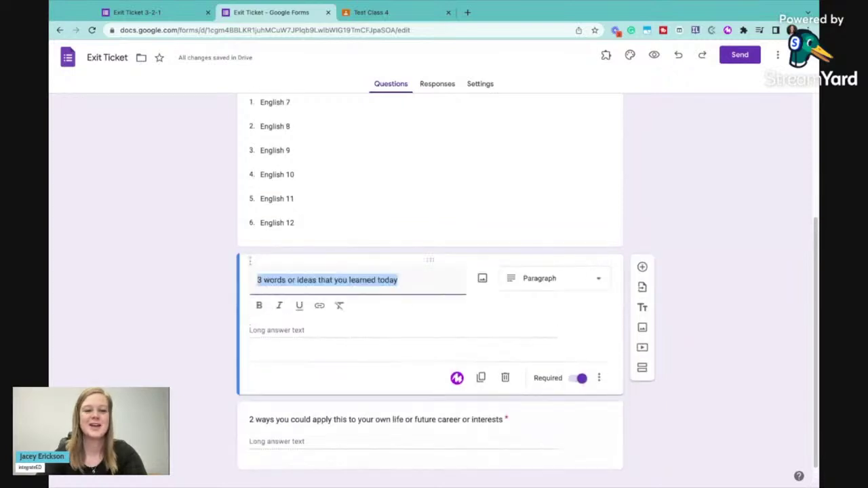
pyautogui.click(300, 442)
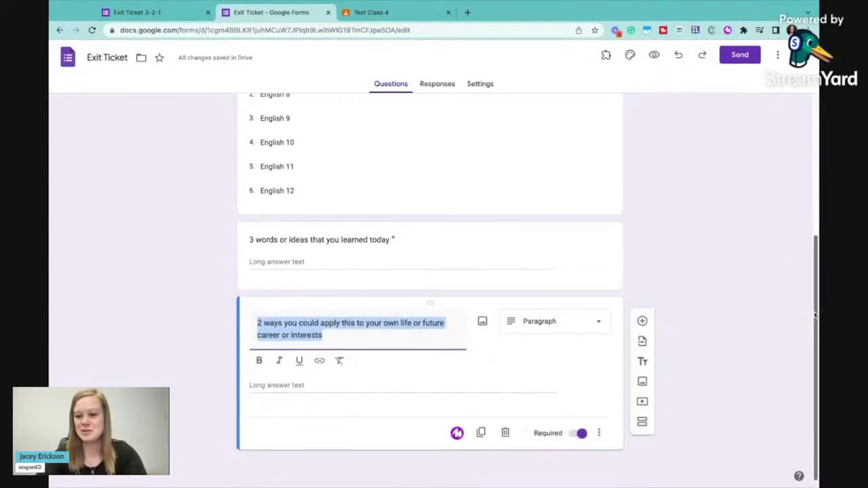
pyautogui.click(421, 335)
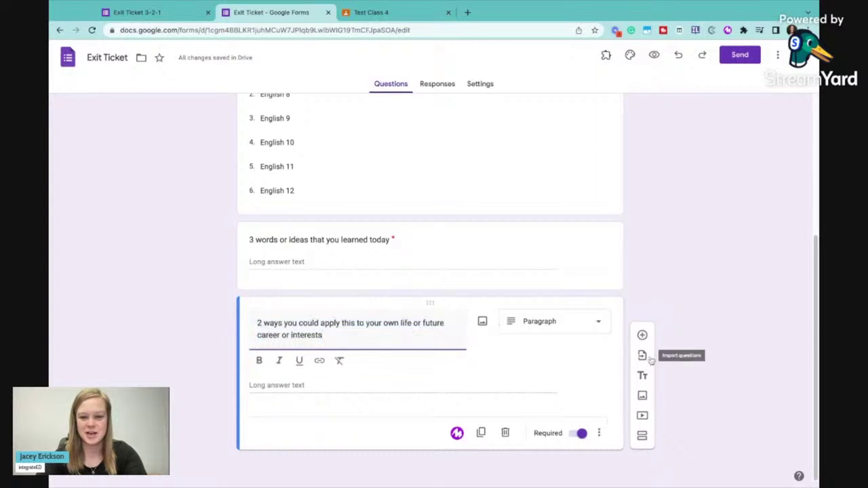
# - Duplicate the 2 ways question and retitle it '1 question you still have about this topic?', keeping Paragraph type
pyautogui.click(481, 433)
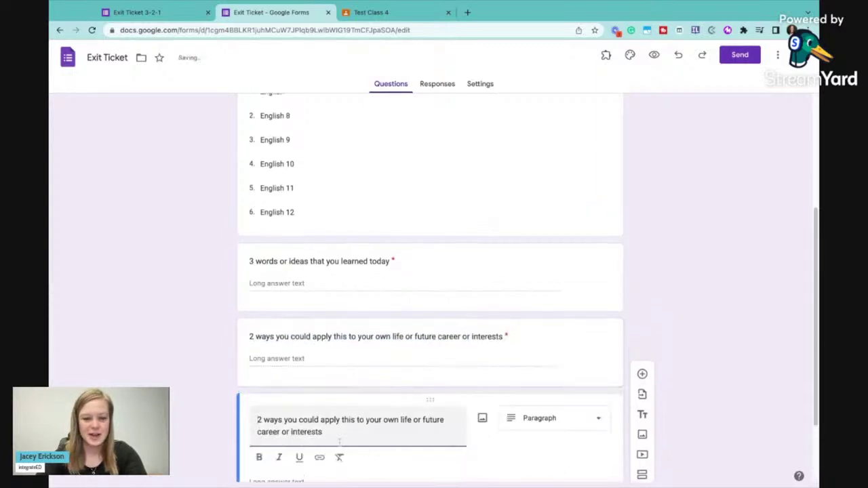
pyautogui.moveTo(324, 432); pyautogui.dragTo(227, 411)
pyautogui.write('1 q')
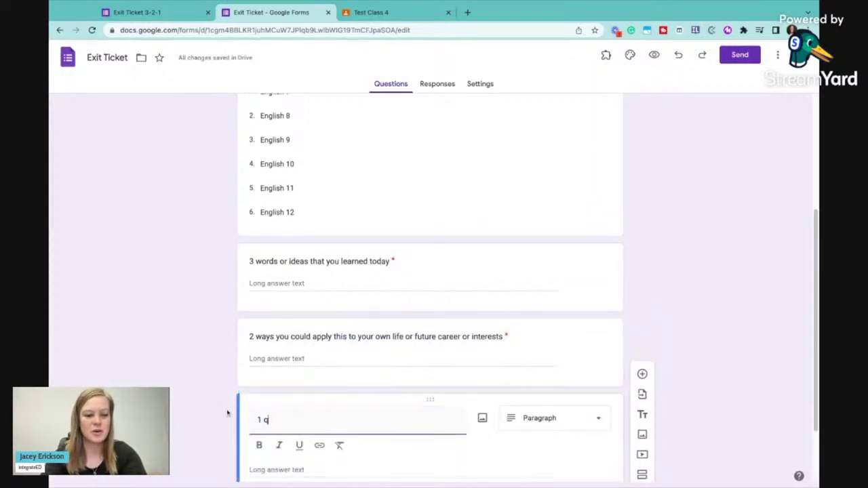
pyautogui.write('uestion you still have abo')
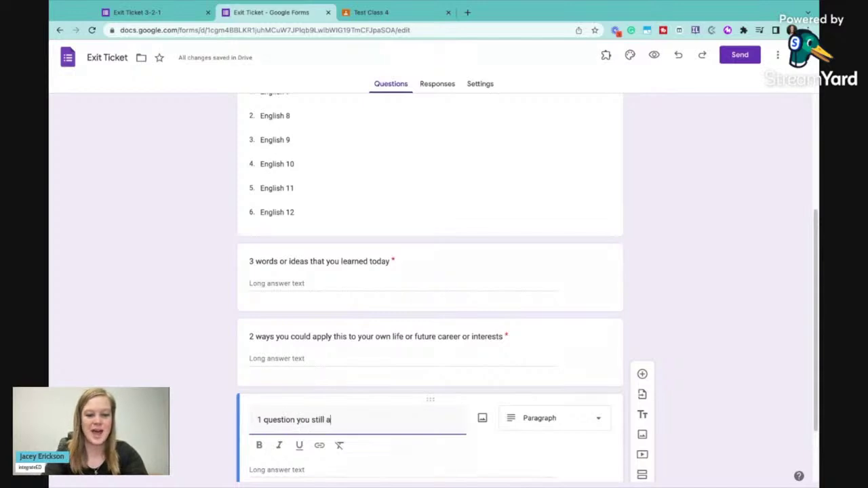
pyautogui.write('ut this topic?')
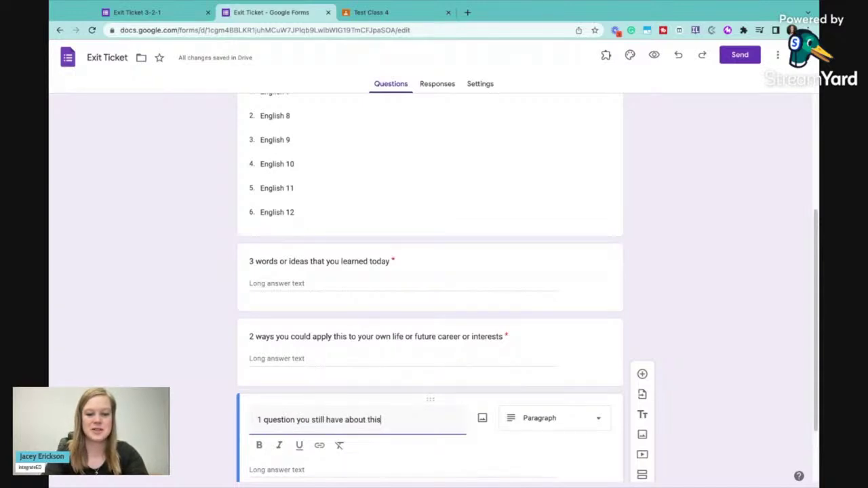
pyautogui.click(753, 380)
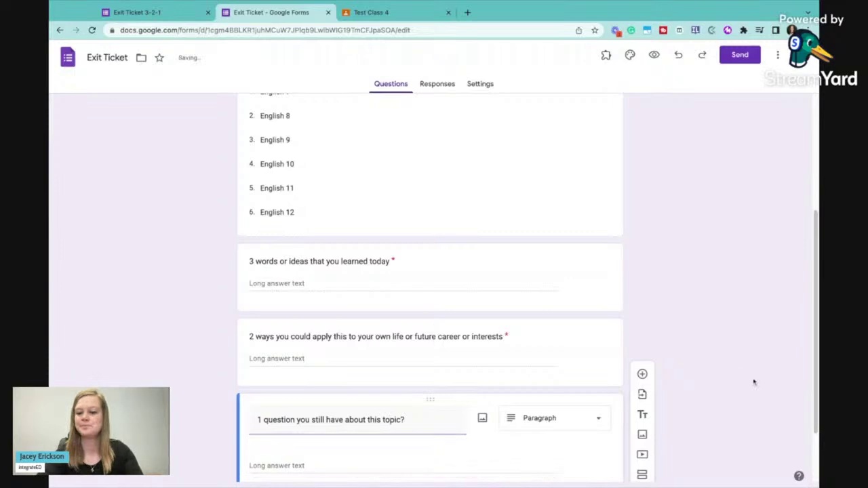
pyautogui.moveTo(816, 274); pyautogui.dragTo(816, 341)
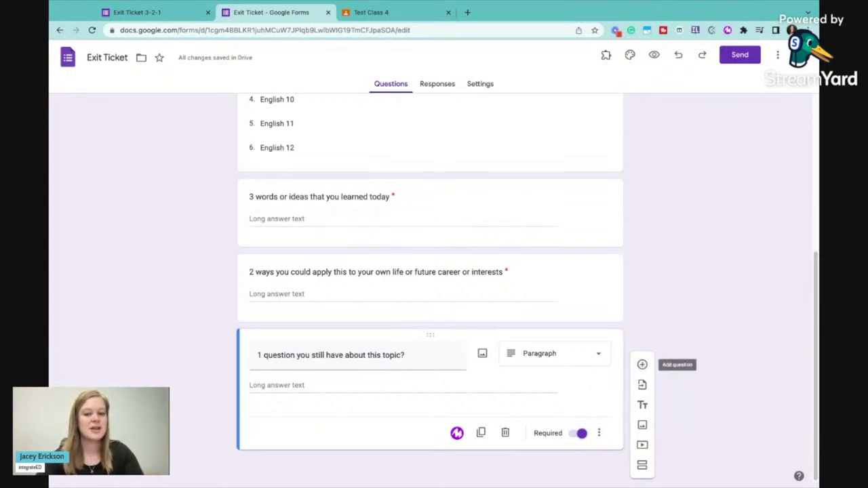
pyautogui.click(577, 357)
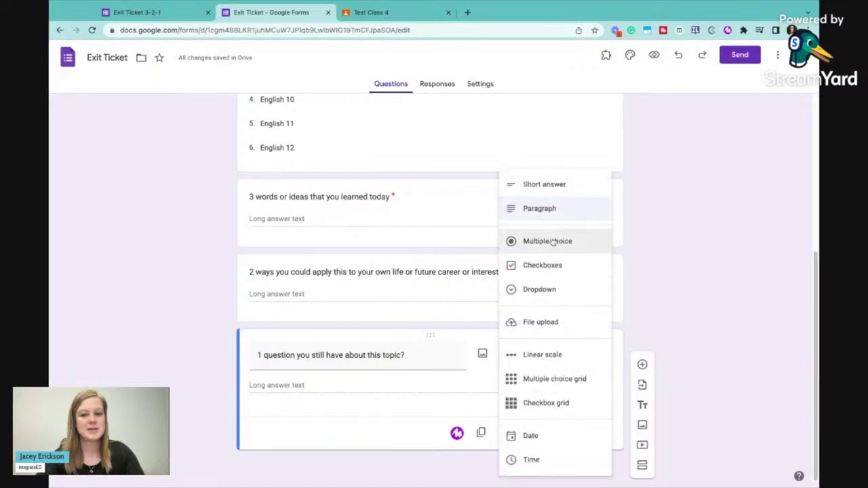
pyautogui.click(668, 317)
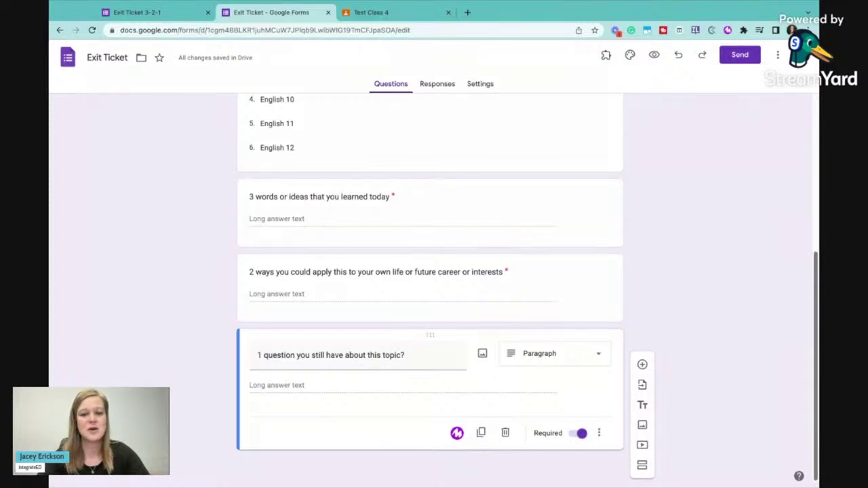
pyautogui.scroll(4, 430, 287)
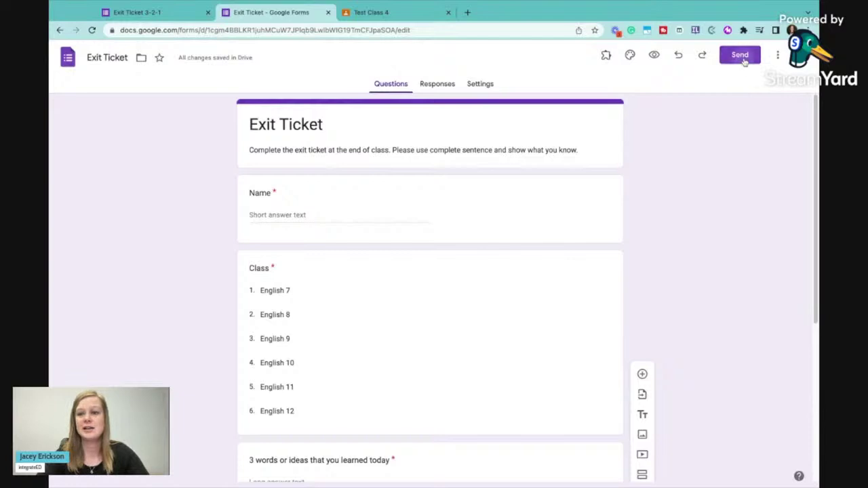
# - Copy the Exit Ticket form's share link and go to the Test Class 4 classroom
pyautogui.click(742, 60)
pyautogui.click(396, 134)
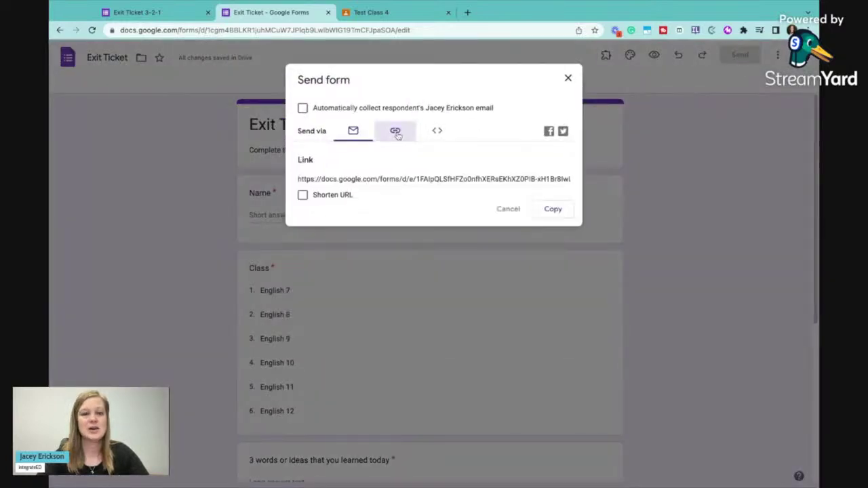
pyautogui.click(426, 179)
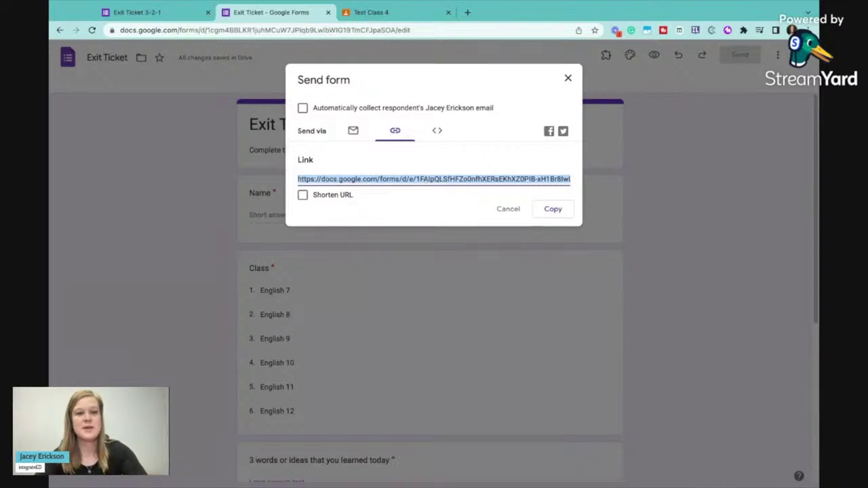
pyautogui.click(393, 14)
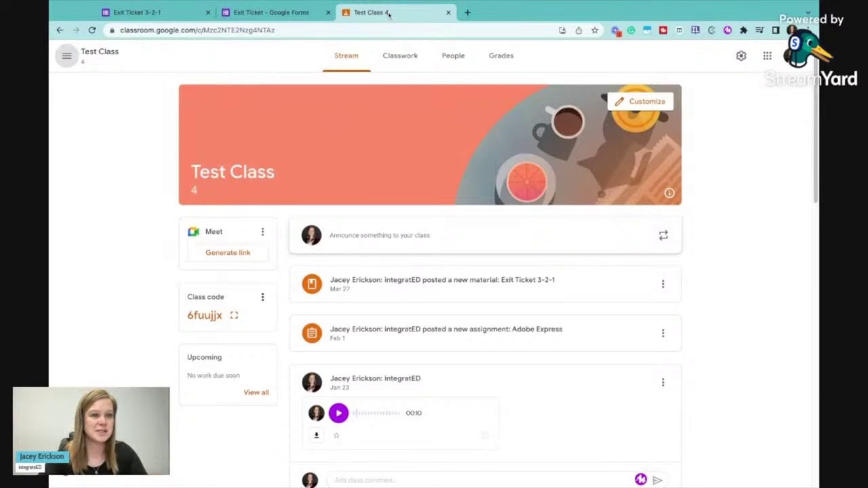
# - Draft a new Classwork material titled 'Exit Ticket 321' in Test Class 4
pyautogui.click(410, 63)
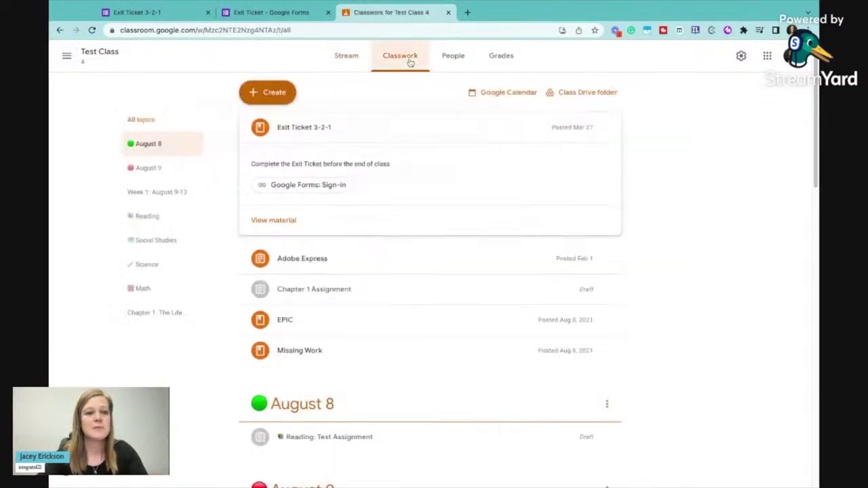
pyautogui.click(276, 95)
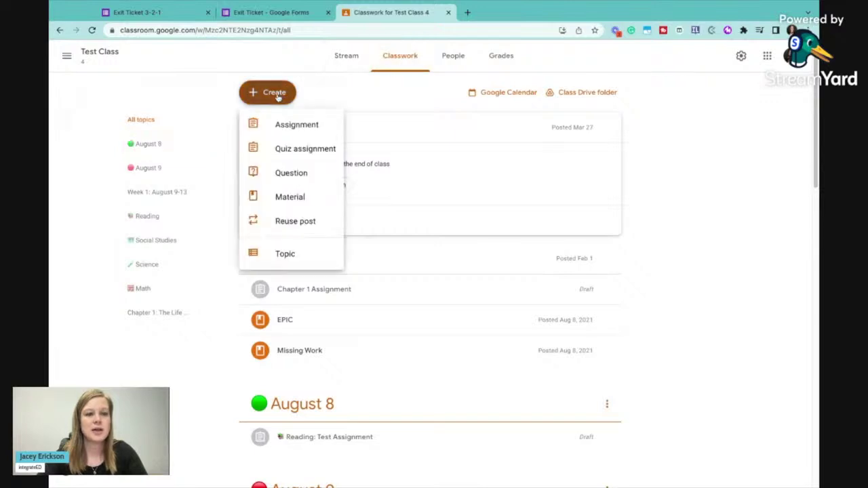
pyautogui.click(297, 203)
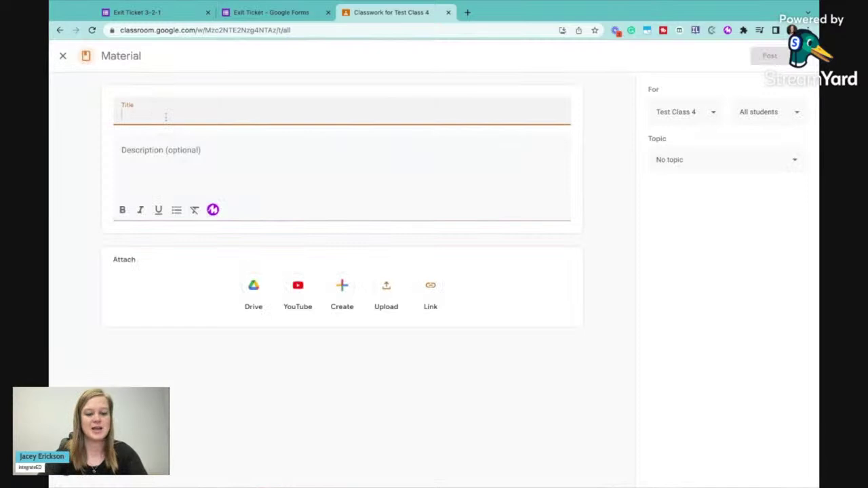
pyautogui.write('exit Ticket')
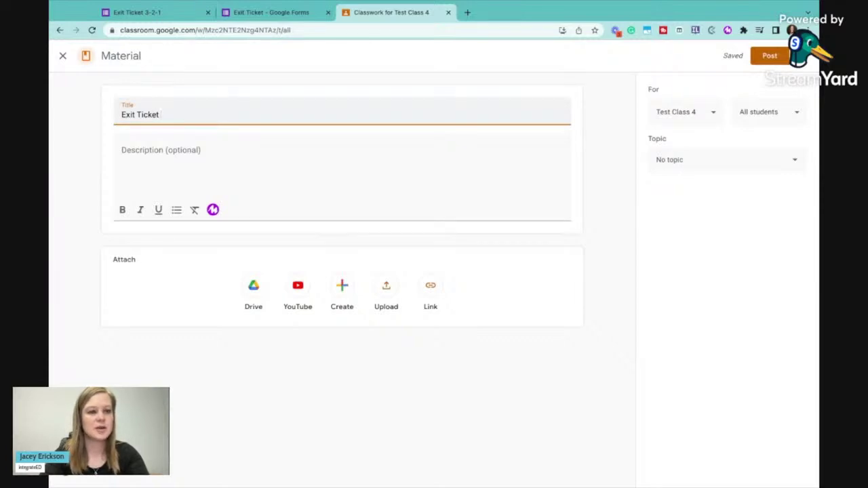
pyautogui.write('321')
pyautogui.click(218, 154)
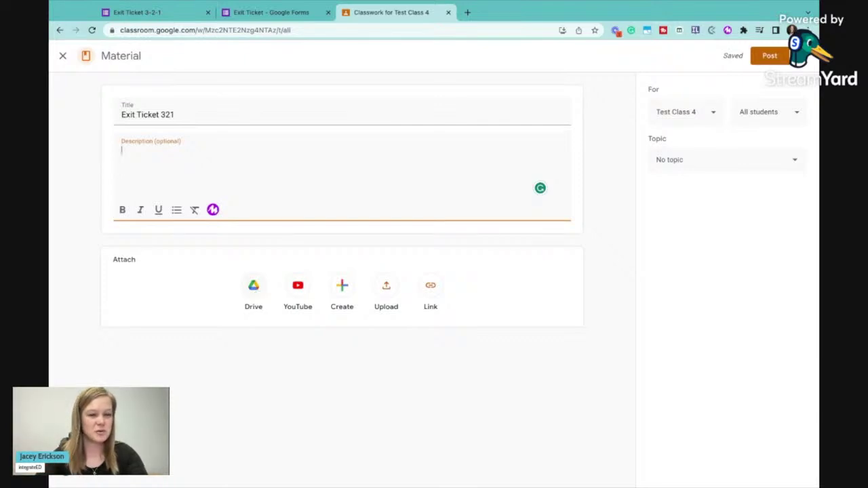
# - Attach the Exit Ticket form from Drive to the Exit Ticket 321 material instead of a pasted link
pyautogui.click(431, 288)
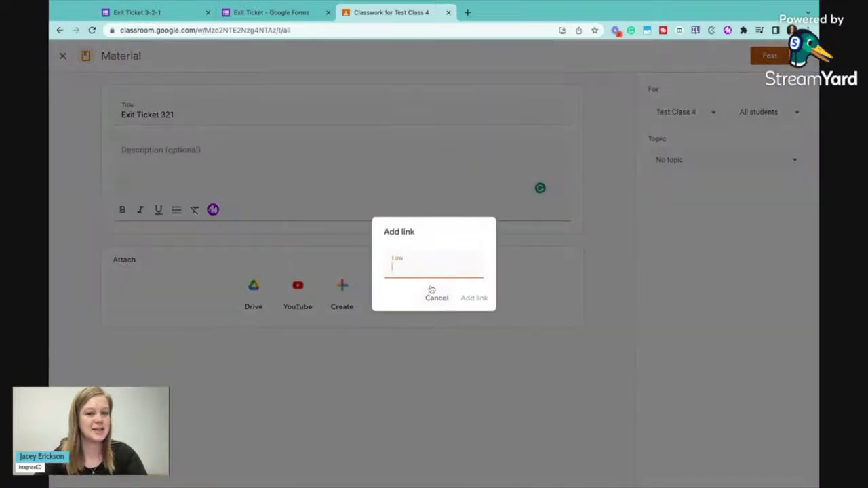
pyautogui.hotkey('ctrl', 'v')
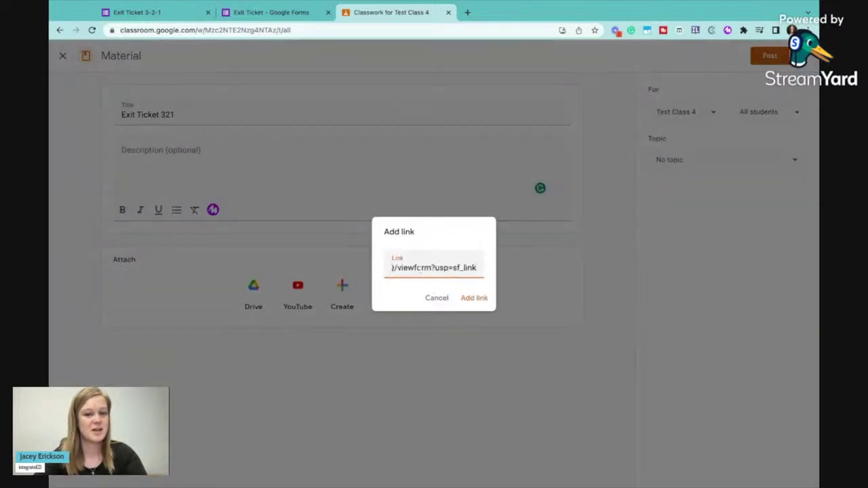
pyautogui.click(433, 298)
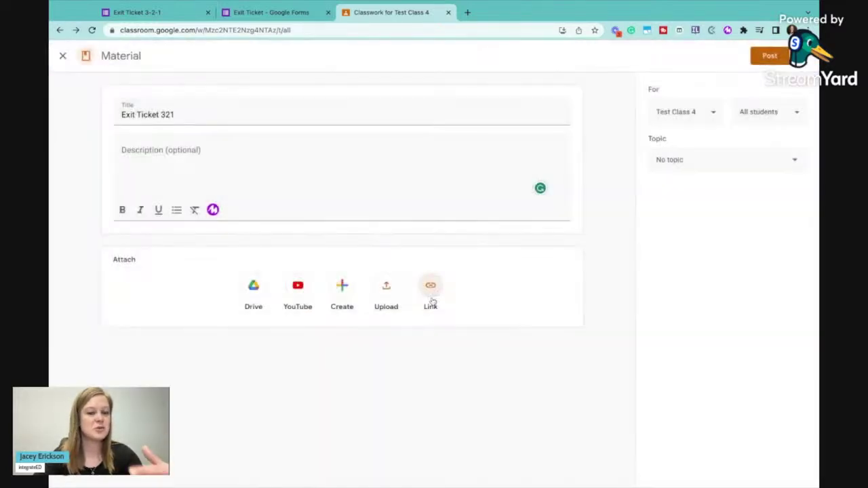
pyautogui.click(256, 288)
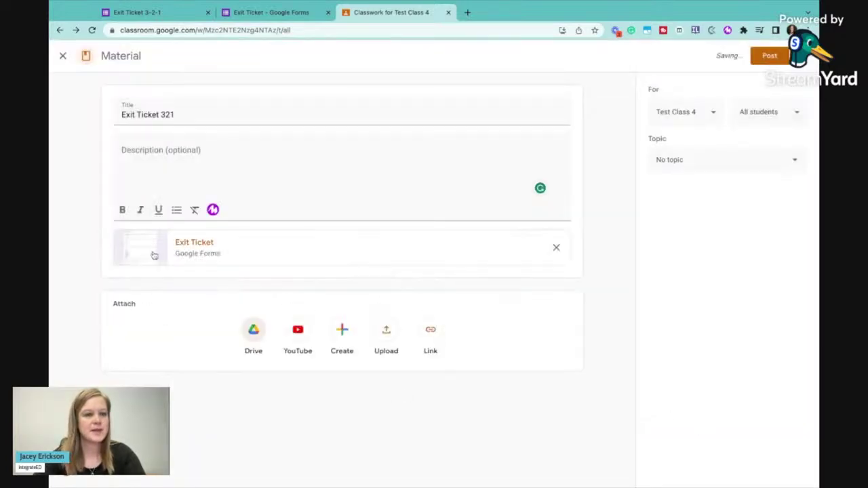
pyautogui.click(257, 157)
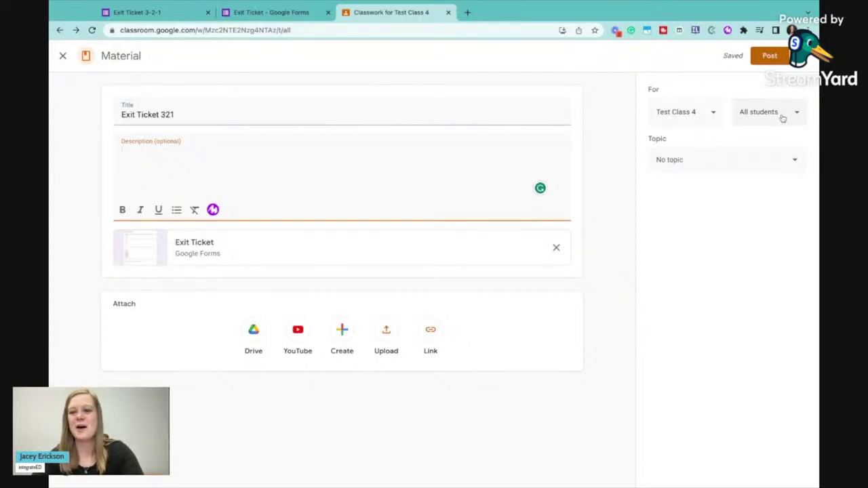
# - Post Exit Ticket 321 to Technology 101 and Distance Learning too, then open its attached form
pyautogui.click(712, 114)
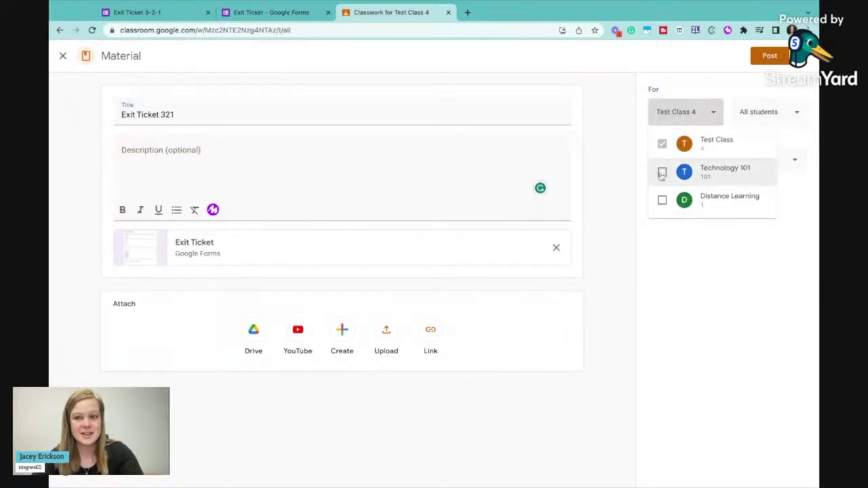
pyautogui.click(663, 172)
pyautogui.click(663, 199)
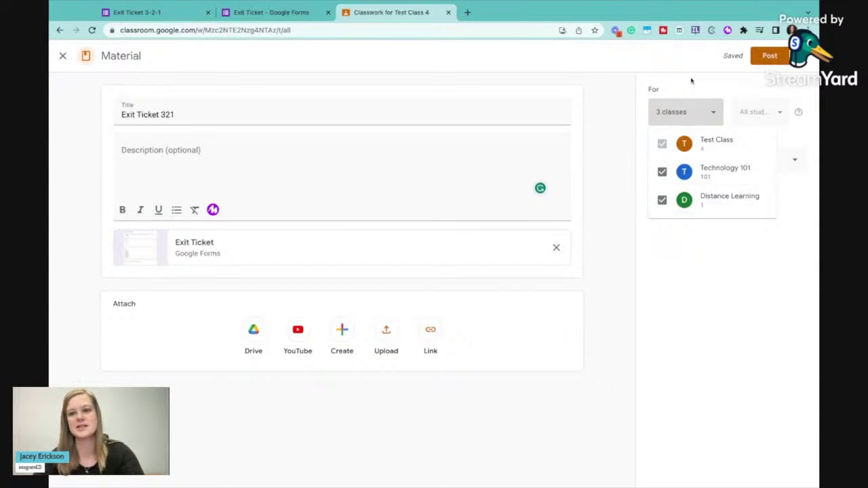
pyautogui.click(694, 85)
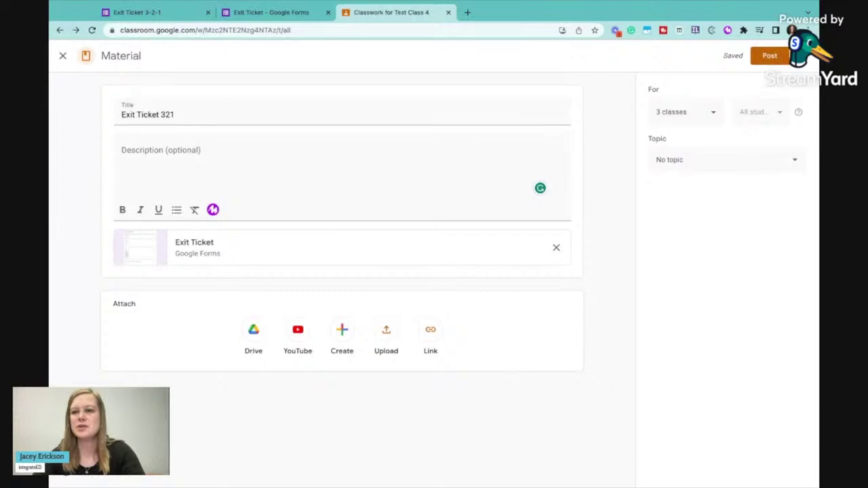
pyautogui.click(774, 57)
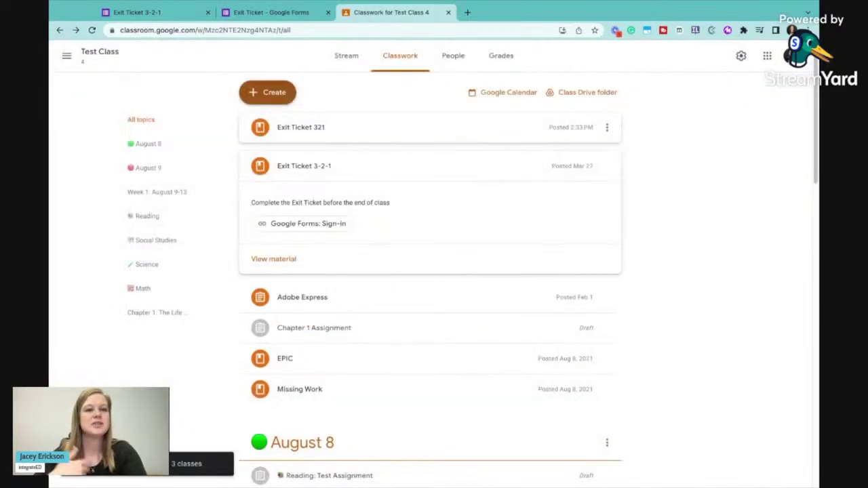
pyautogui.click(322, 130)
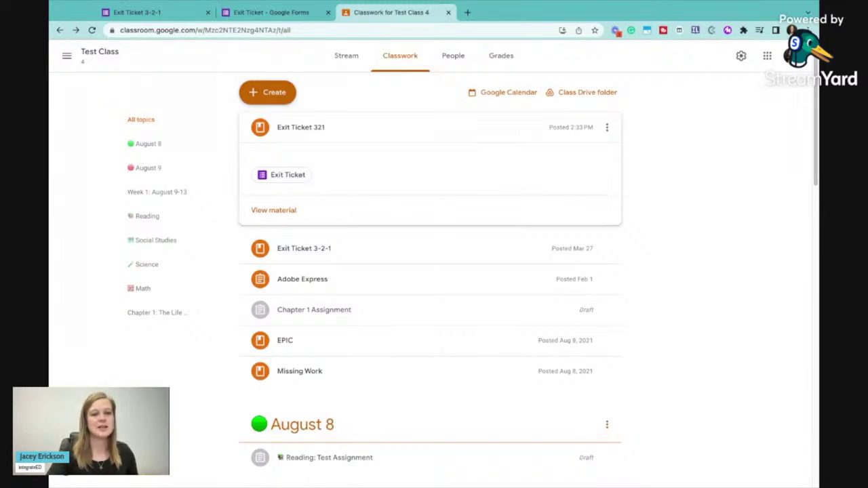
pyautogui.click(290, 178)
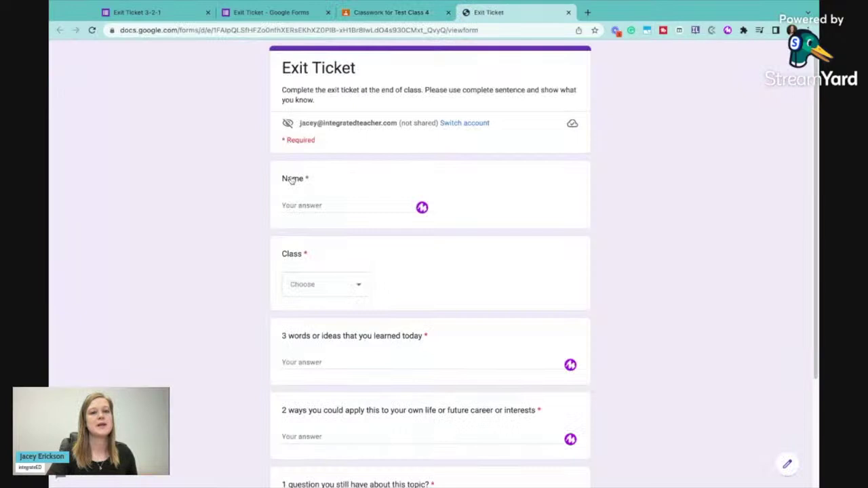
# - Submit a first test response with a student name, class English 9, and answers 3, 2 and 1
pyautogui.click(325, 207)
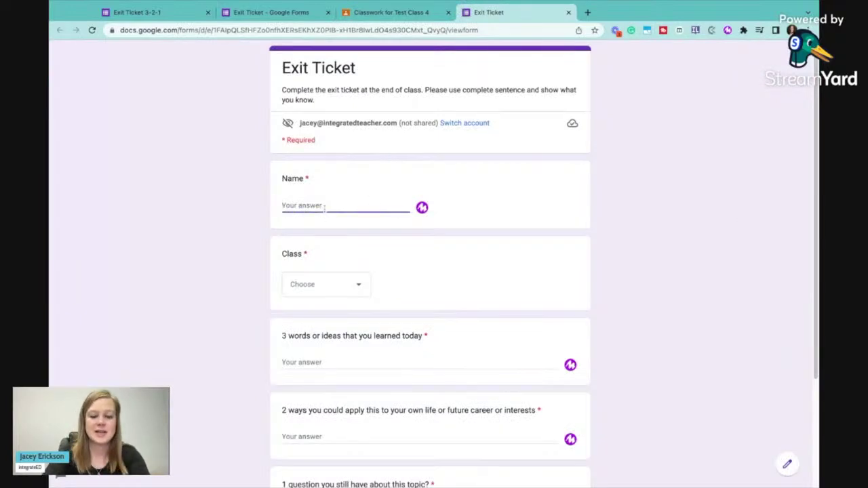
pyautogui.write('Ryan')
pyautogui.click(358, 290)
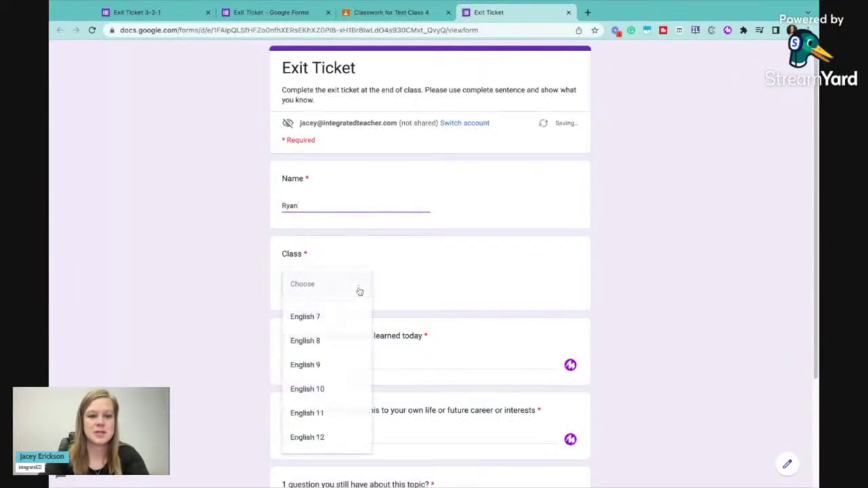
pyautogui.click(333, 367)
pyautogui.click(362, 364)
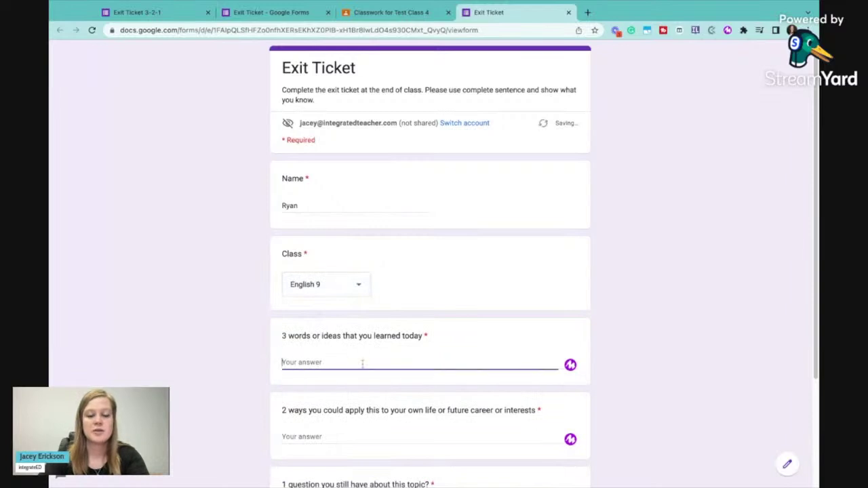
pyautogui.write('3')
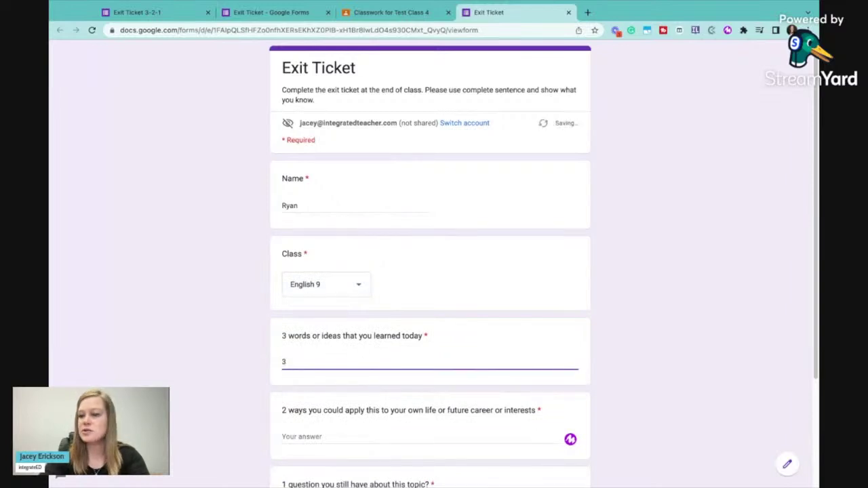
pyautogui.scroll(-3, 711, 345)
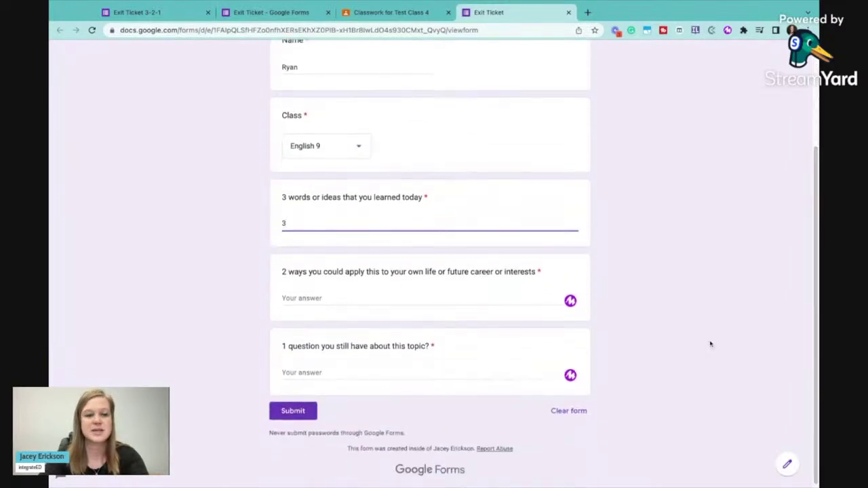
pyautogui.click(309, 299)
pyautogui.write('2')
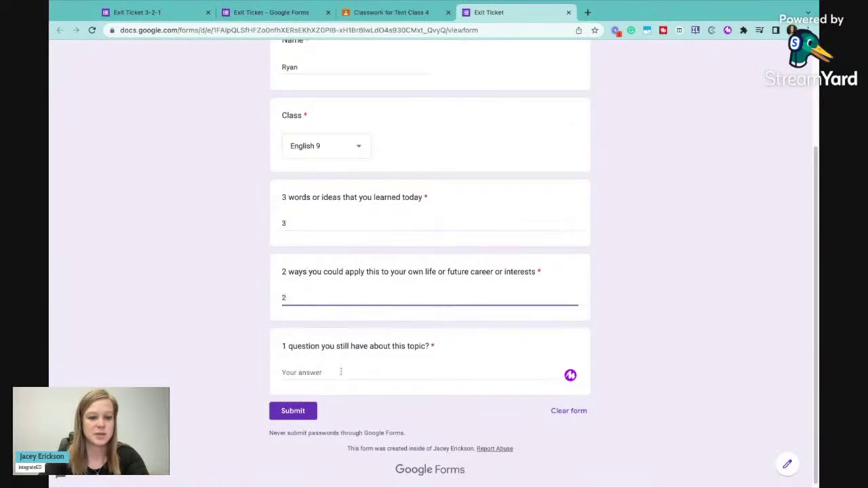
pyautogui.click(340, 372)
pyautogui.write('1')
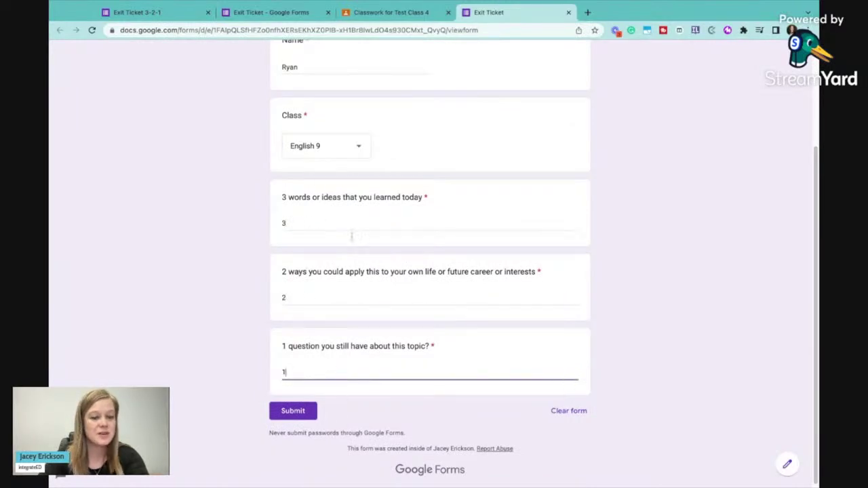
pyautogui.click(302, 414)
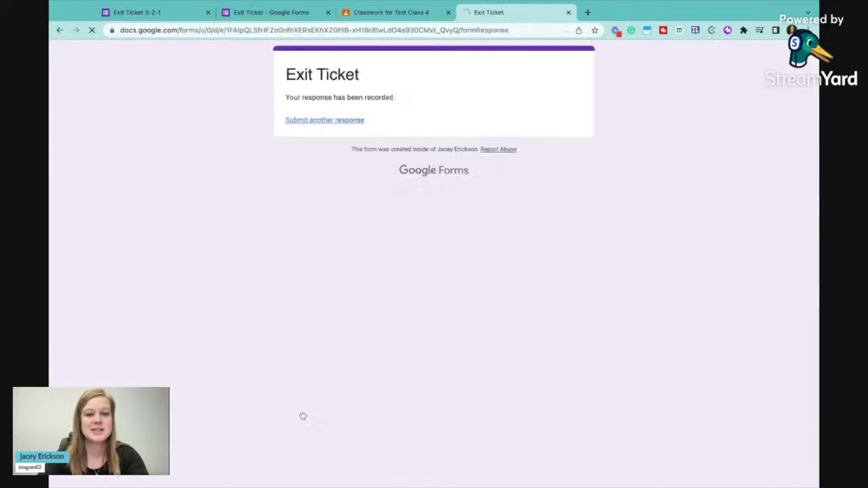
# - Submit a second English 9 response answering 3, 2 and 'I am not sure who the main character is sti'
pyautogui.click(345, 121)
pyautogui.click(334, 204)
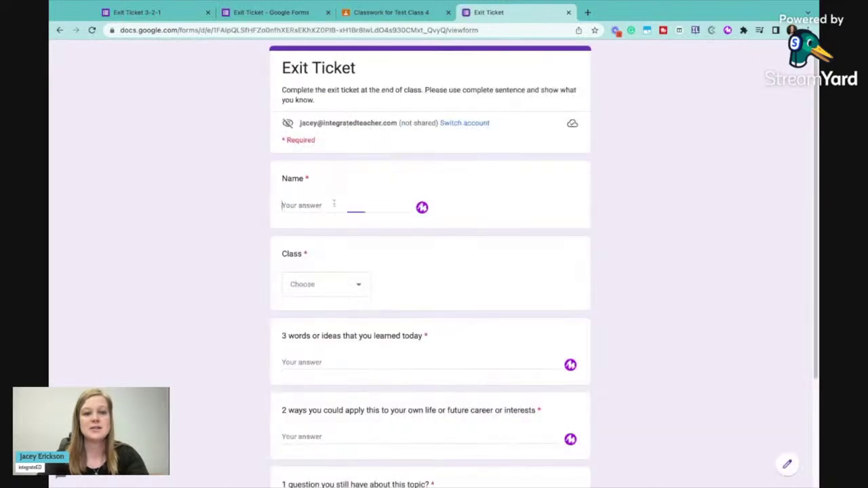
pyautogui.write('Jane')
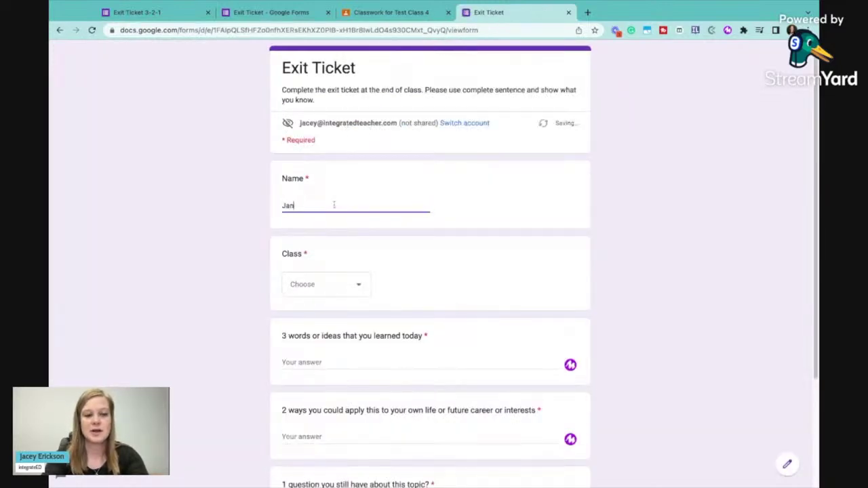
pyautogui.click(367, 292)
pyautogui.click(328, 364)
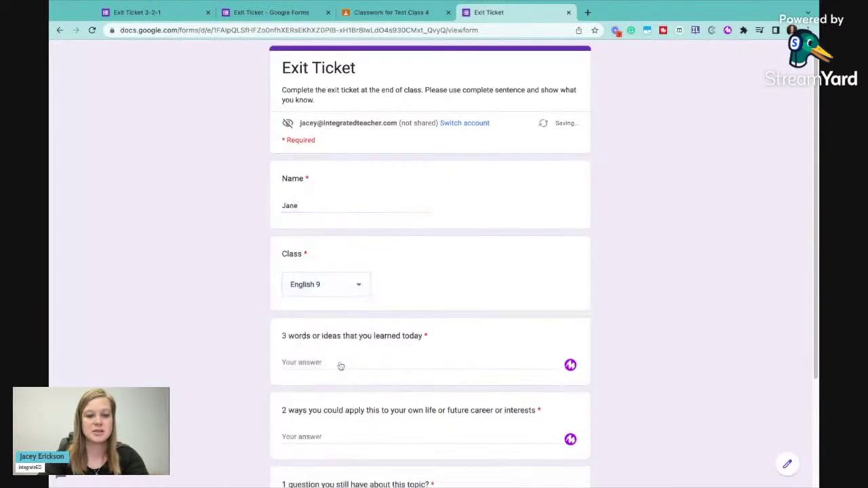
pyautogui.click(365, 363)
pyautogui.write('3')
pyautogui.press('Tab')
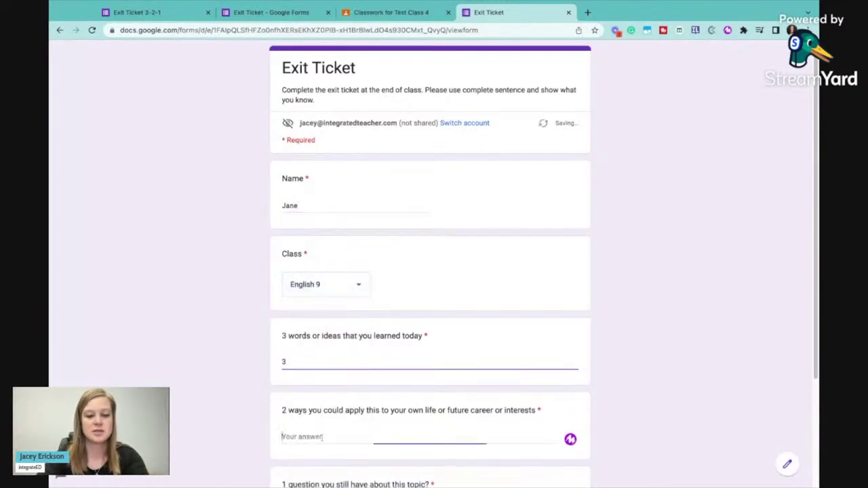
pyautogui.write('2')
pyautogui.scroll(-3, 816, 278)
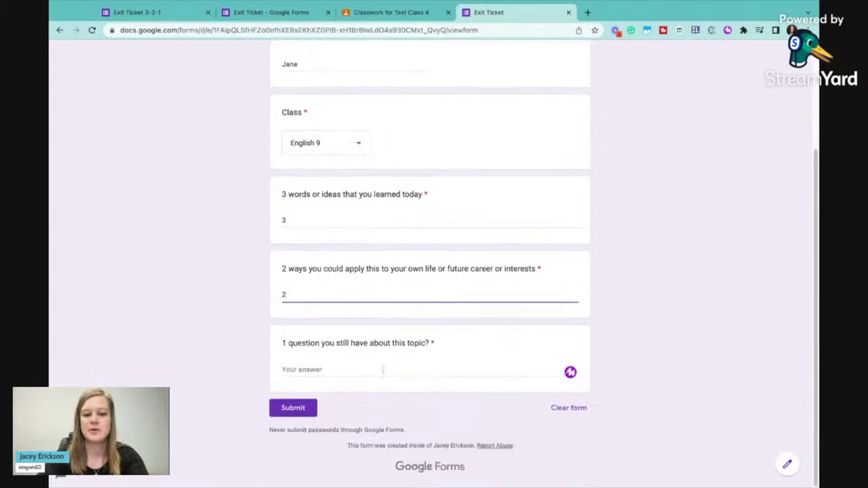
pyautogui.click(384, 370)
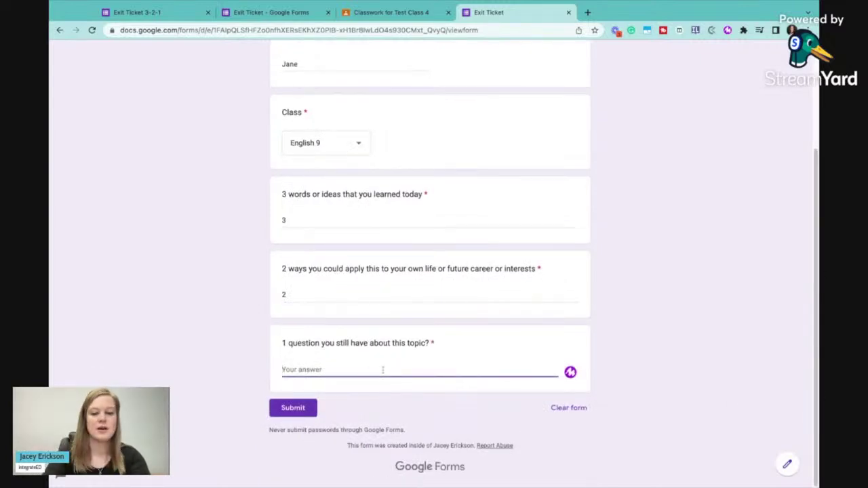
pyautogui.write('I am not sure wh')
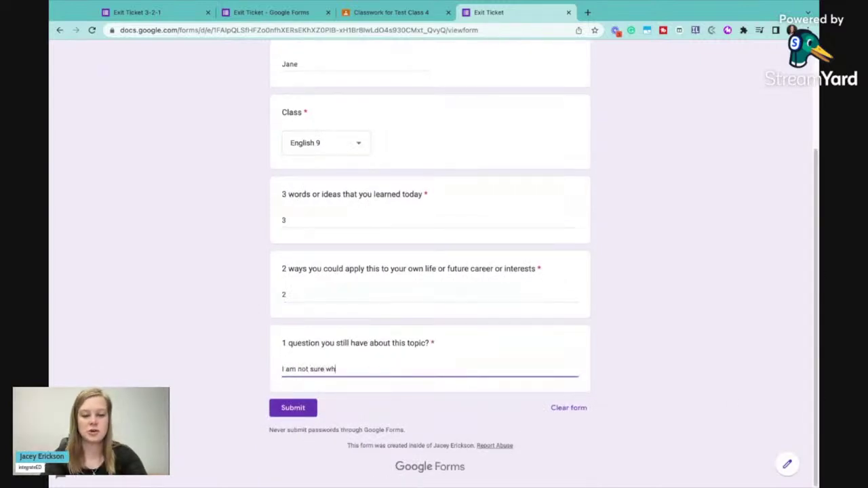
pyautogui.write('o the main character is')
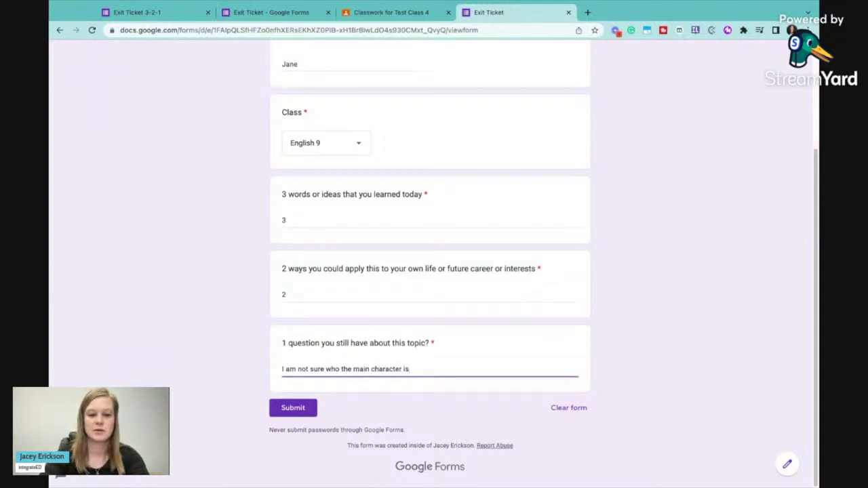
pyautogui.write(' sti')
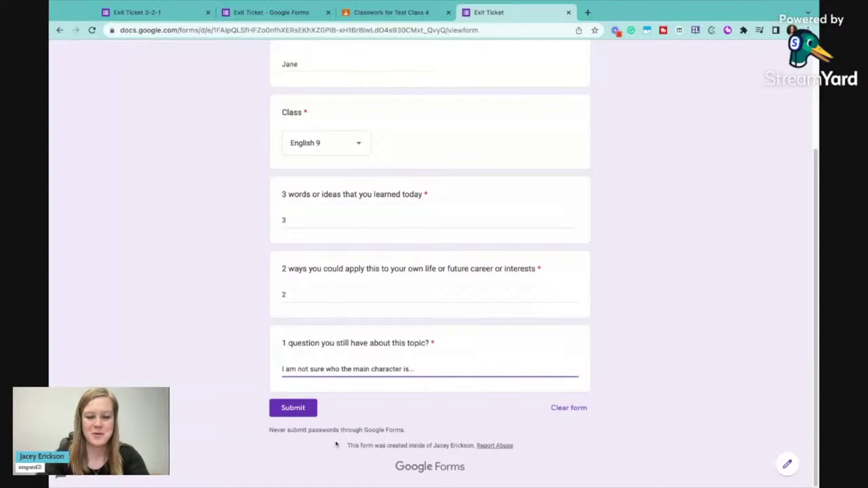
pyautogui.click(299, 410)
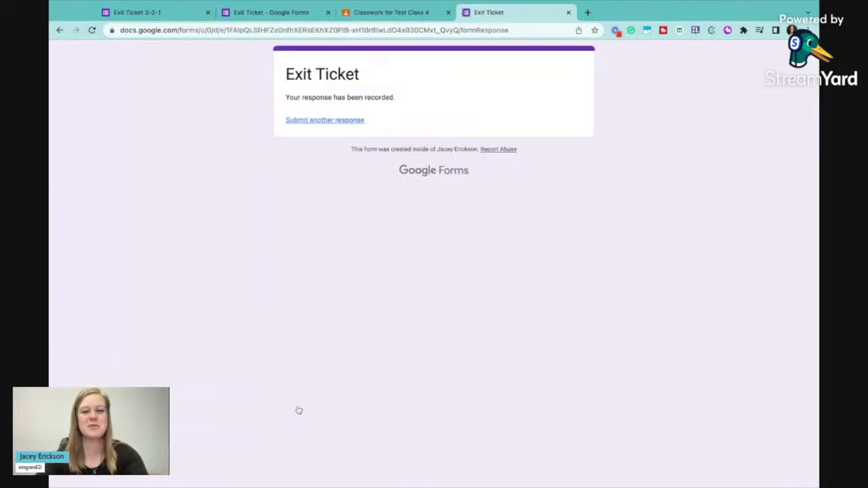
# - From the Responses summary, link the Exit Ticket responses to a newly created spreadsheet
pyautogui.click(265, 15)
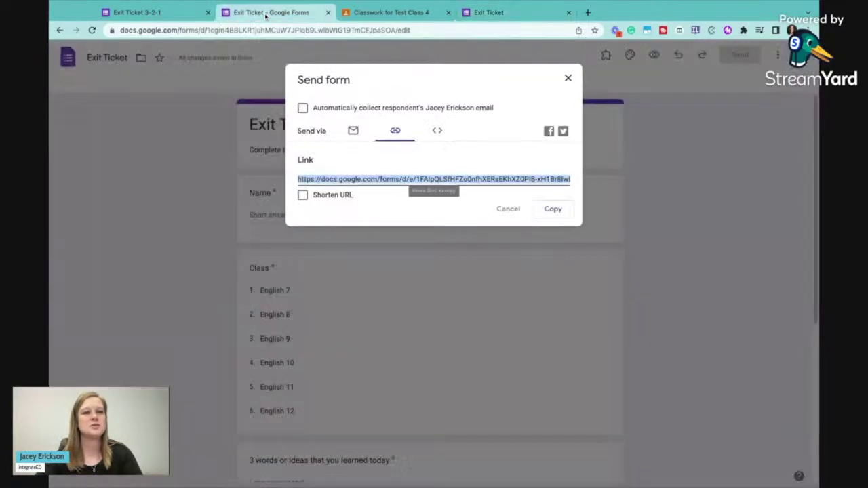
pyautogui.click(568, 79)
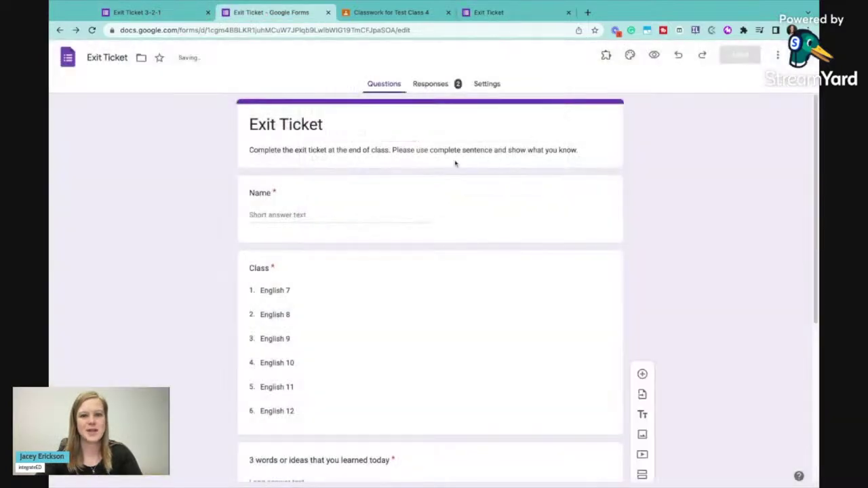
pyautogui.click(441, 85)
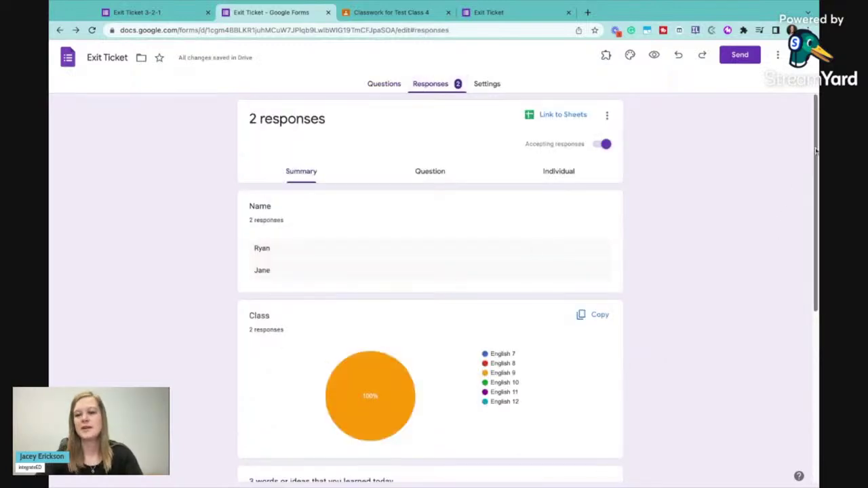
pyautogui.moveTo(817, 150); pyautogui.dragTo(817, 320)
pyautogui.scroll(5, 457, 206)
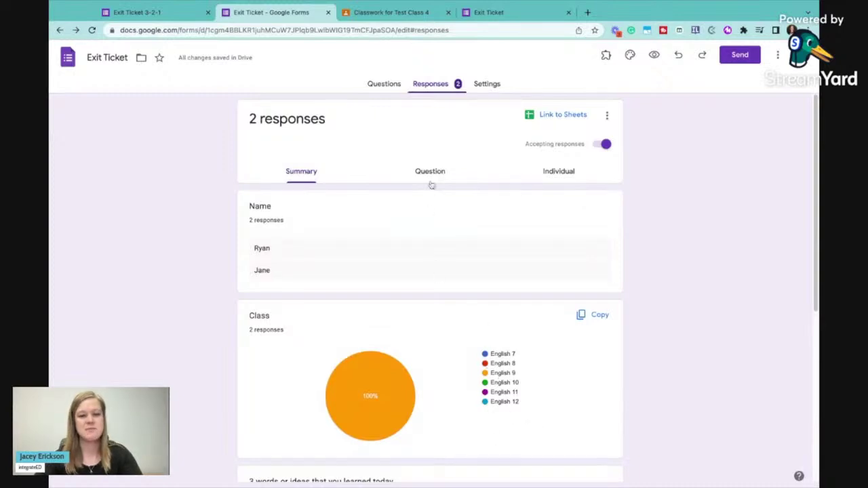
pyautogui.click(558, 119)
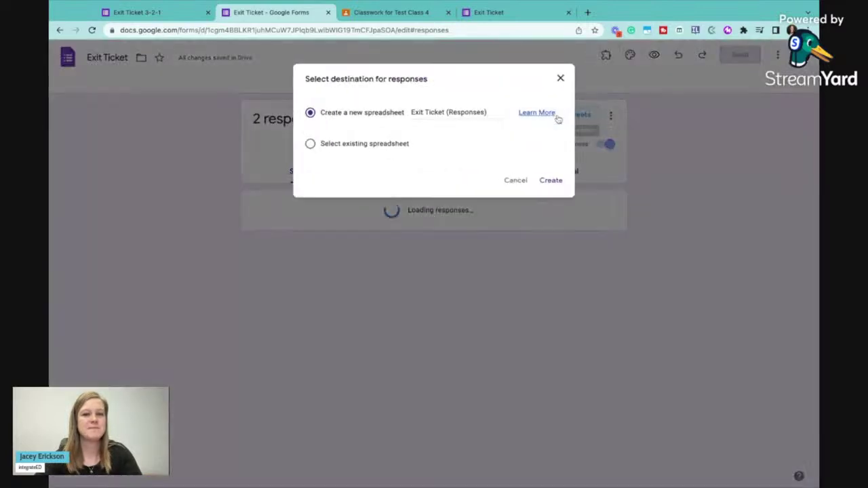
pyautogui.click(550, 181)
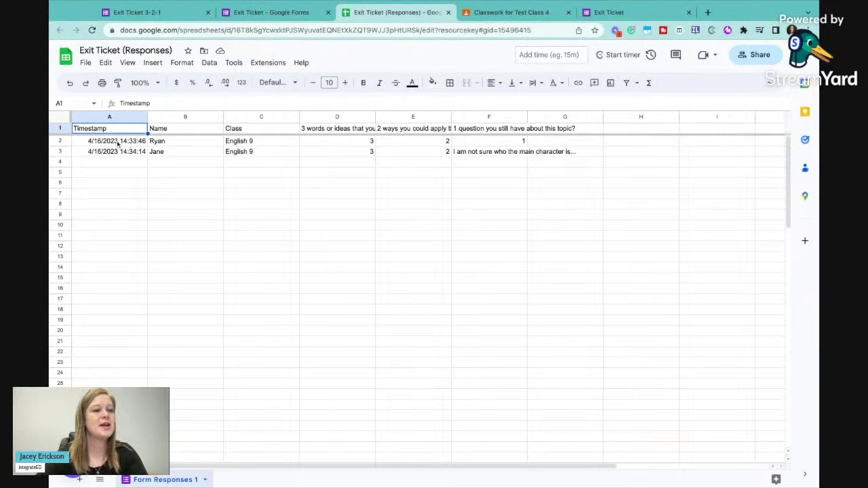
# - Review the responses by selecting columns A, C, D, E and F, then return to the form
pyautogui.moveTo(117, 142); pyautogui.dragTo(115, 256)
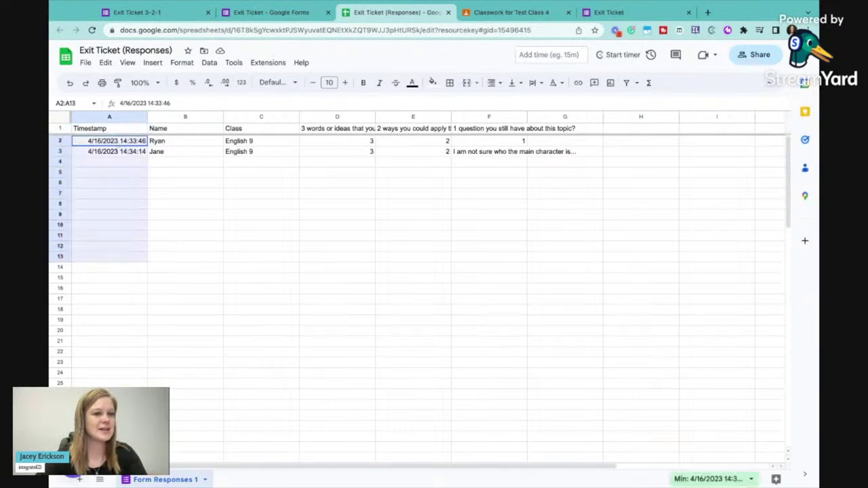
pyautogui.click(112, 164)
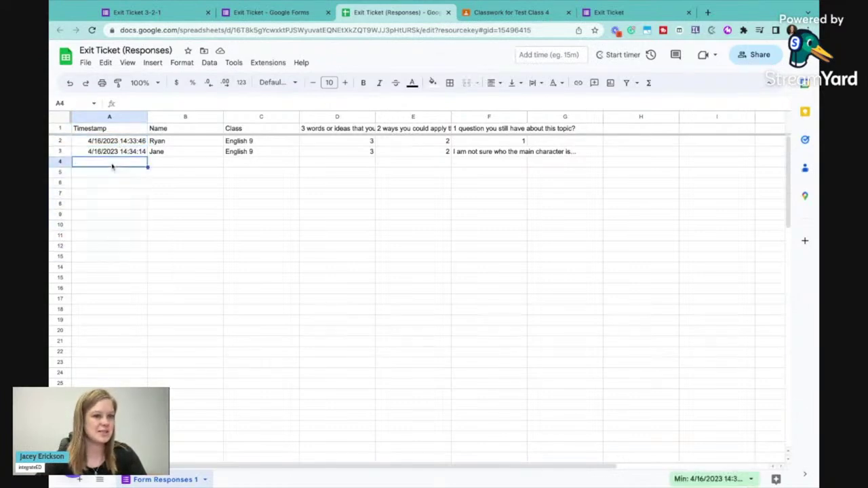
pyautogui.moveTo(280, 143); pyautogui.dragTo(271, 449)
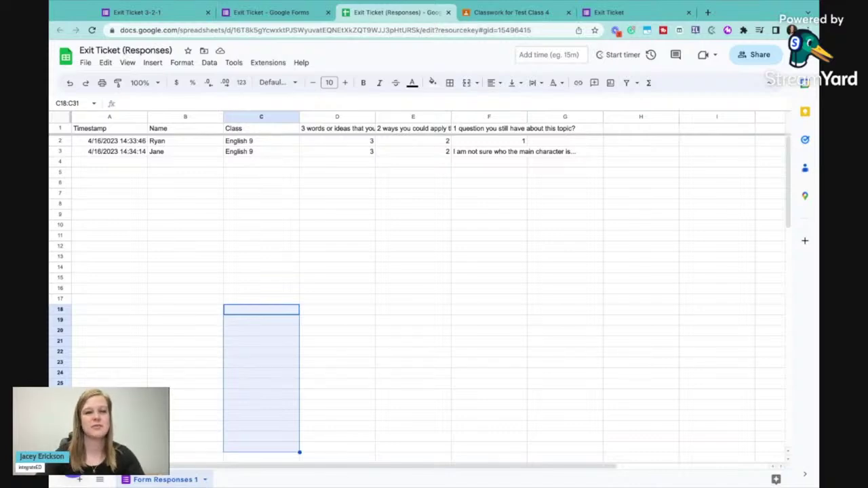
pyautogui.click(341, 144)
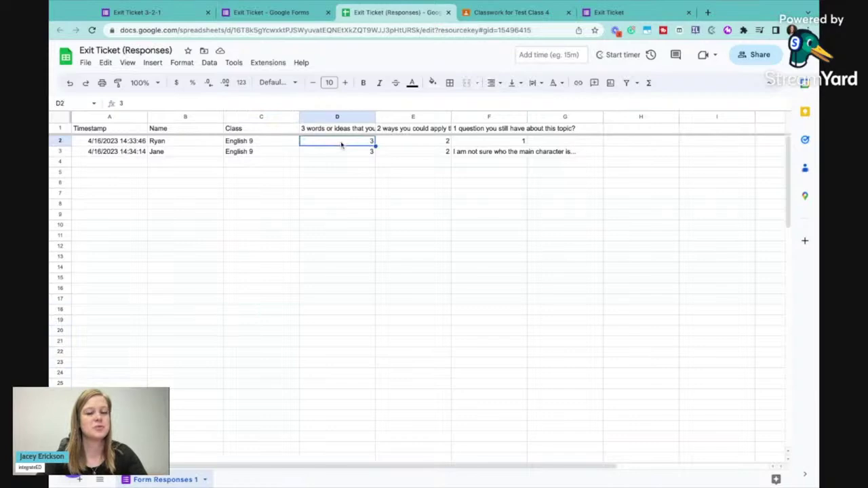
pyautogui.hotkey('shift', 'Down')
pyautogui.hotkey('shift', 'Down')
pyautogui.hotkey('shift', 'Down')
pyautogui.hotkey('shift', 'Down')
pyautogui.hotkey('shift', 'Down')
pyautogui.hotkey('shift', 'Down')
pyautogui.hotkey('shift', 'Down')
pyautogui.hotkey('shift', 'Down')
pyautogui.hotkey('shift', 'Down')
pyautogui.hotkey('shift', 'Down')
pyautogui.hotkey('shift', 'Down')
pyautogui.hotkey('shift', 'Down')
pyautogui.hotkey('shift', 'Down')
pyautogui.hotkey('shift', 'Down')
pyautogui.hotkey('shift', 'Down')
pyautogui.hotkey('shift', 'Down')
pyautogui.hotkey('shift', 'Down')
pyautogui.hotkey('shift', 'Down')
pyautogui.hotkey('shift', 'Down')
pyautogui.hotkey('shift', 'Down')
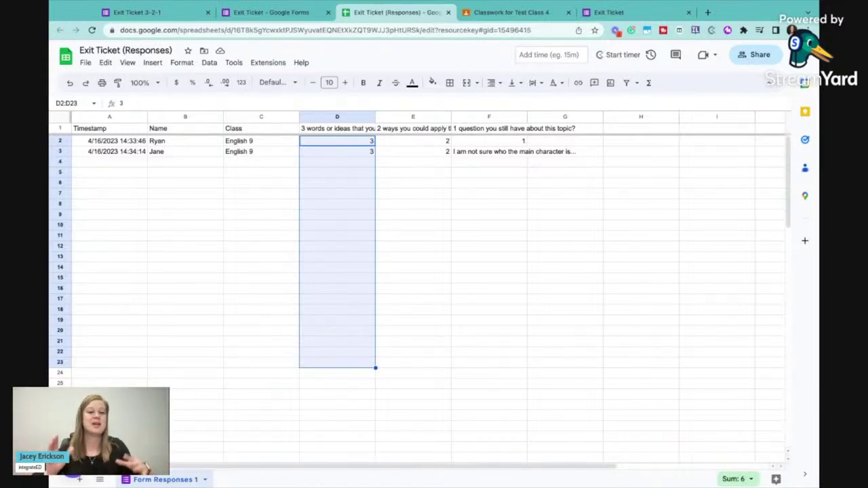
pyautogui.click(422, 204)
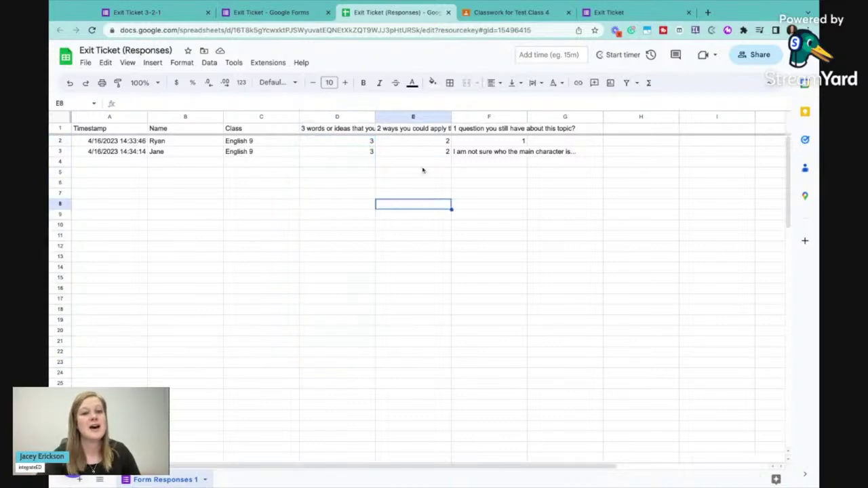
pyautogui.click(424, 141)
pyautogui.hotkey('shift', 'Down')
pyautogui.hotkey('shift', 'Down')
pyautogui.hotkey('shift', 'Down')
pyautogui.hotkey('shift', 'Down')
pyautogui.hotkey('shift', 'Down')
pyautogui.hotkey('shift', 'Down')
pyautogui.hotkey('shift', 'Down')
pyautogui.hotkey('shift', 'Down')
pyautogui.hotkey('shift', 'Down')
pyautogui.hotkey('shift', 'Down')
pyautogui.hotkey('shift', 'Down')
pyautogui.hotkey('shift', 'Down')
pyautogui.hotkey('shift', 'Down')
pyautogui.hotkey('shift', 'Down')
pyautogui.hotkey('shift', 'Down')
pyautogui.hotkey('shift', 'Down')
pyautogui.hotkey('shift', 'Down')
pyautogui.hotkey('shift', 'Down')
pyautogui.hotkey('shift', 'Down')
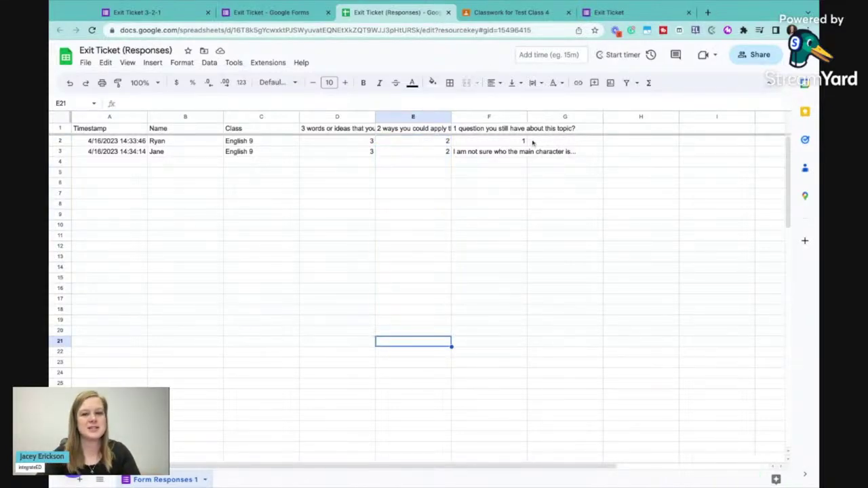
pyautogui.click(508, 142)
pyautogui.moveTo(508, 142); pyautogui.dragTo(496, 348)
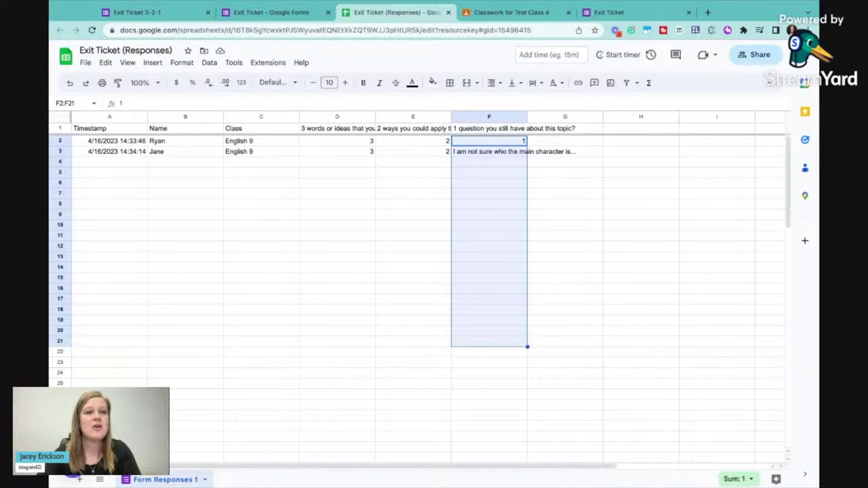
pyautogui.click(277, 14)
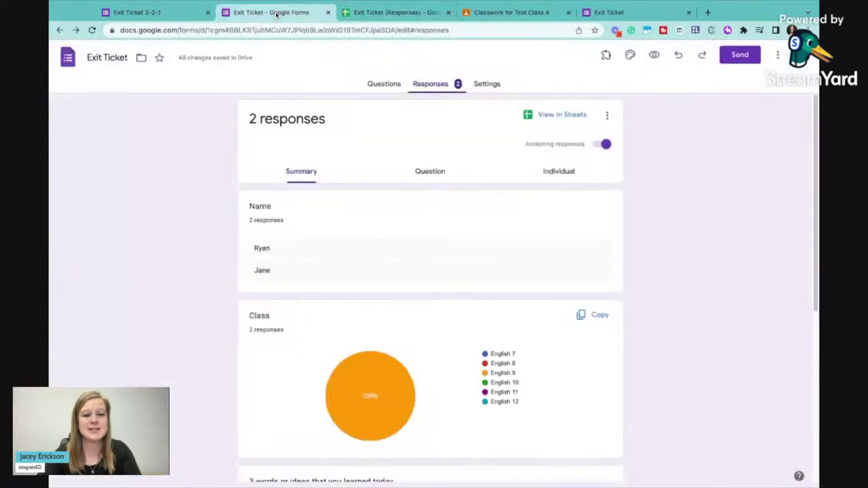
# - Add a linear scale question reading 'How well do you understand the topic we learned about today?'
pyautogui.click(374, 85)
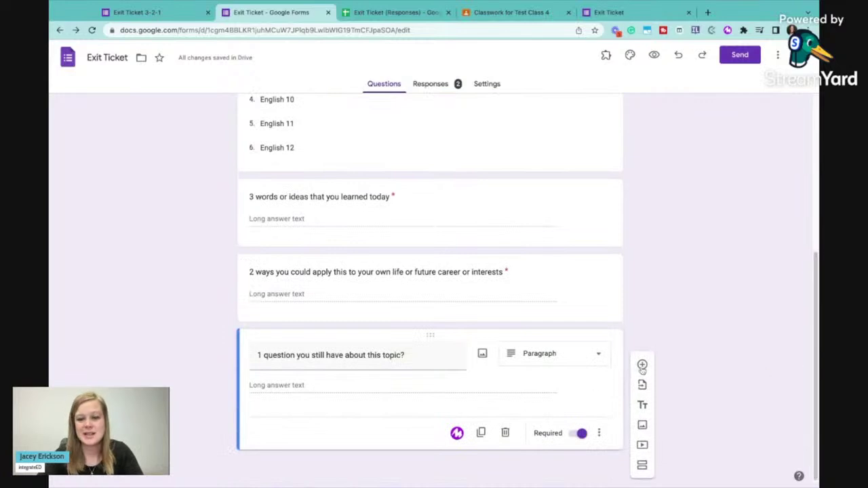
pyautogui.click(642, 365)
pyautogui.scroll(-2, 816, 290)
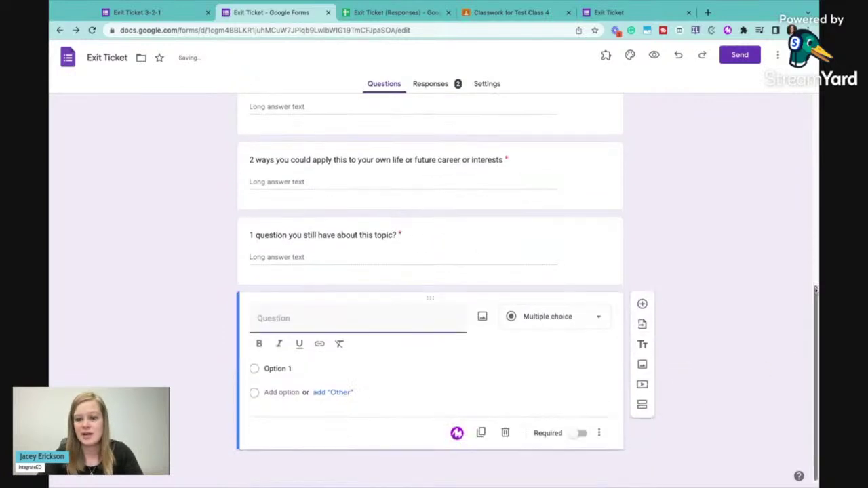
pyautogui.click(567, 317)
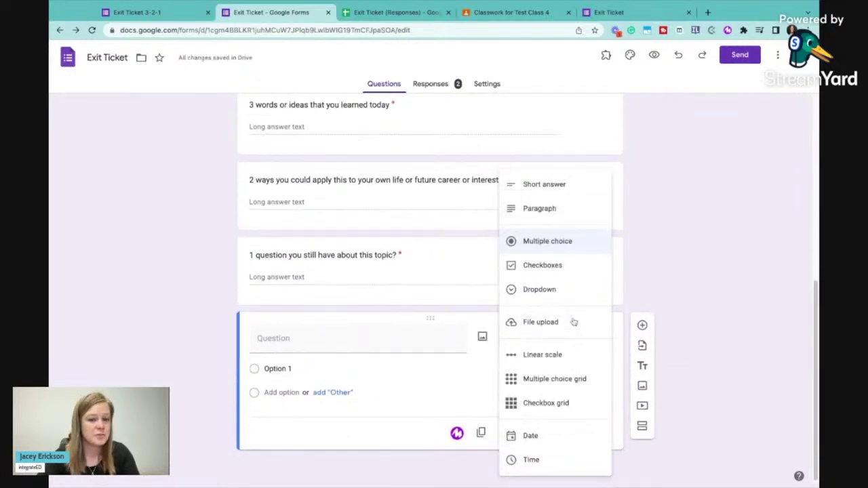
pyautogui.click(558, 355)
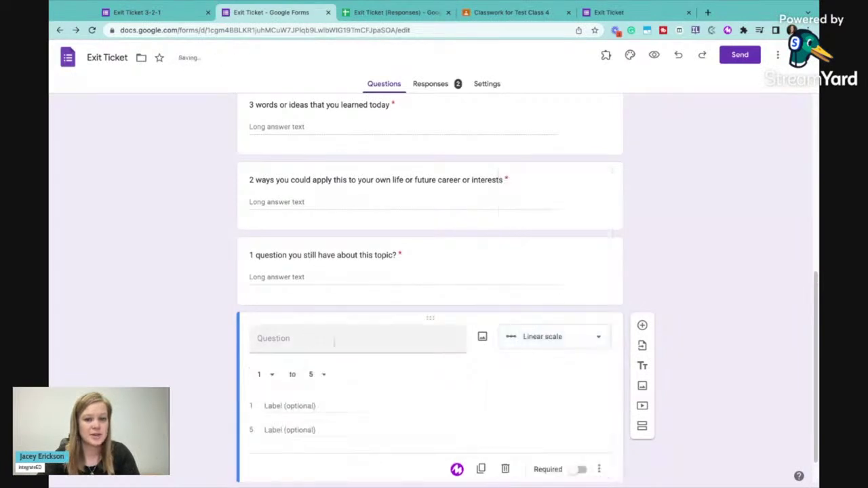
pyautogui.click(334, 341)
pyautogui.write('How comf')
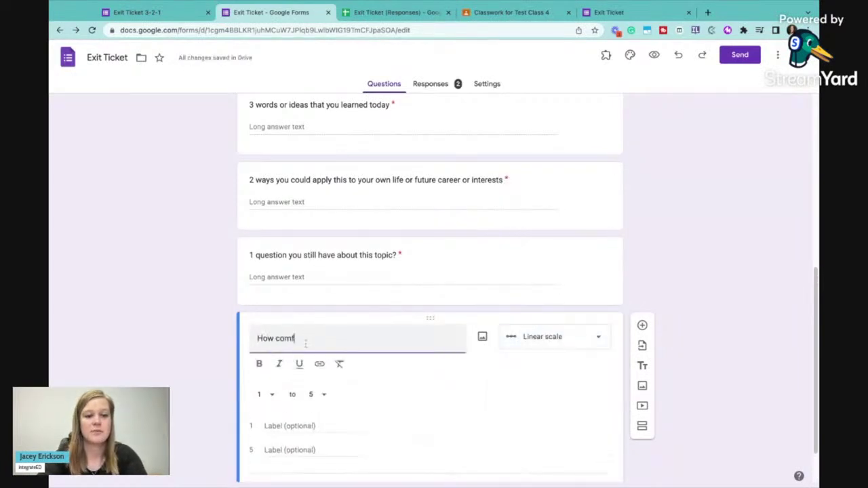
pyautogui.write('ortable are ')
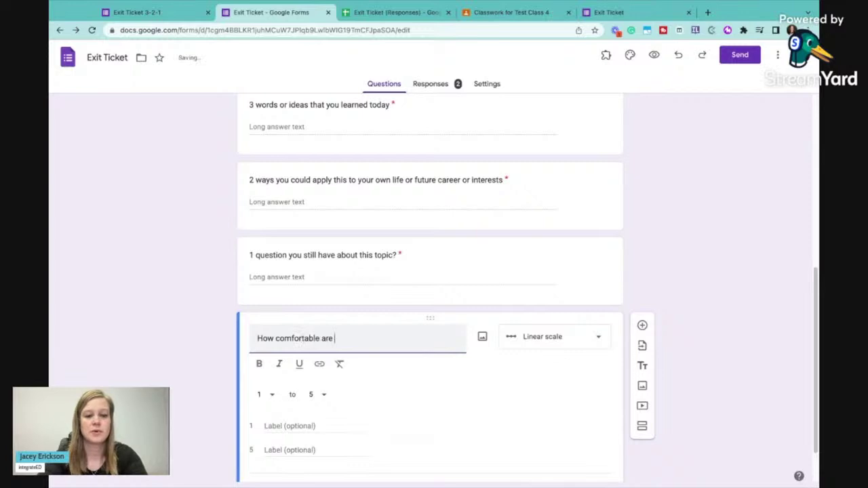
pyautogui.write('you with ')
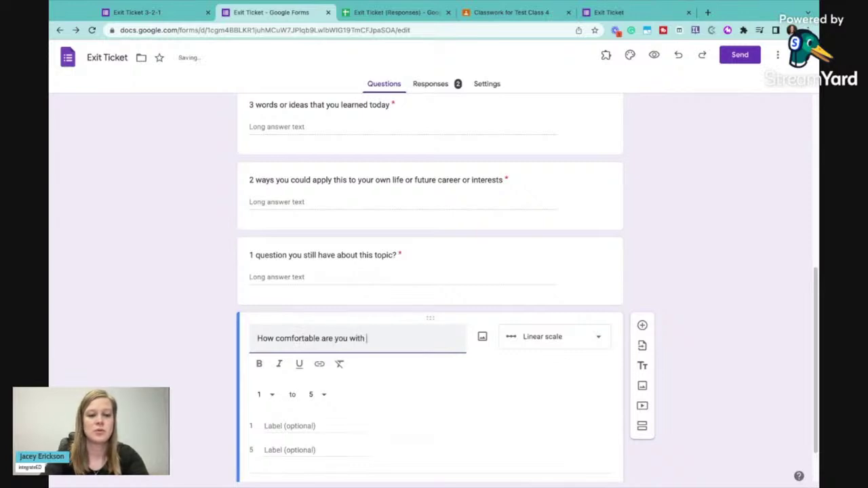
pyautogui.write('this topic we ')
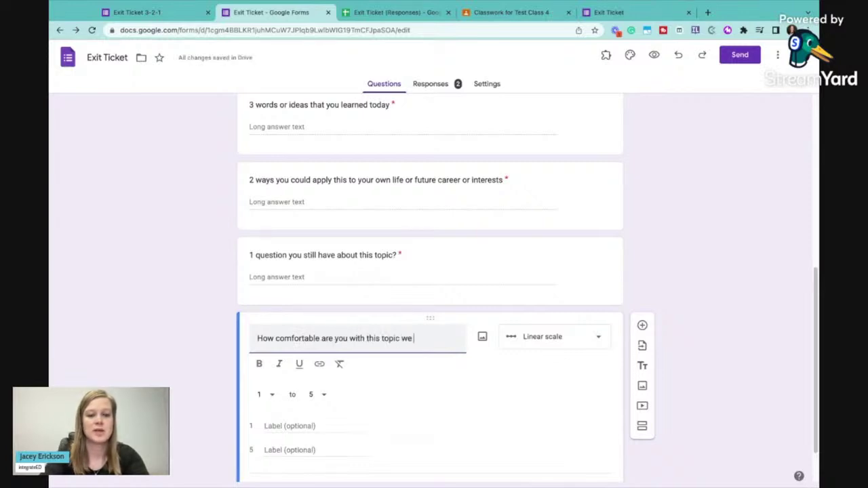
pyautogui.write('learned about today?')
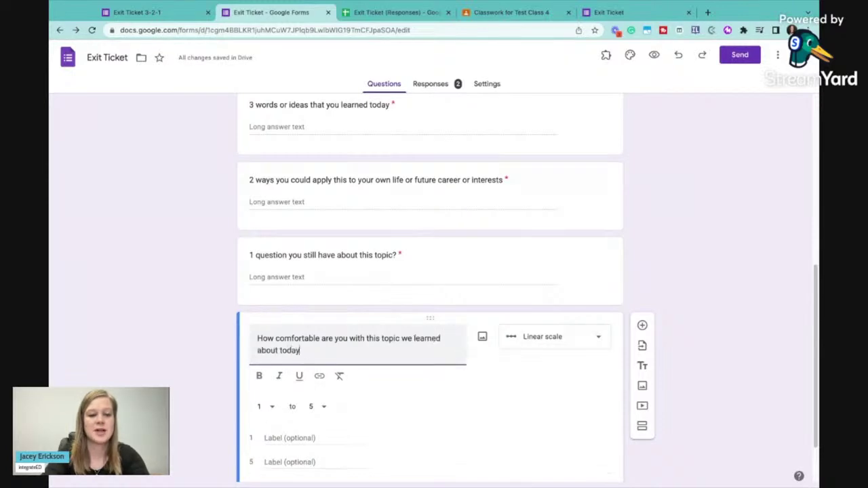
pyautogui.click(319, 438)
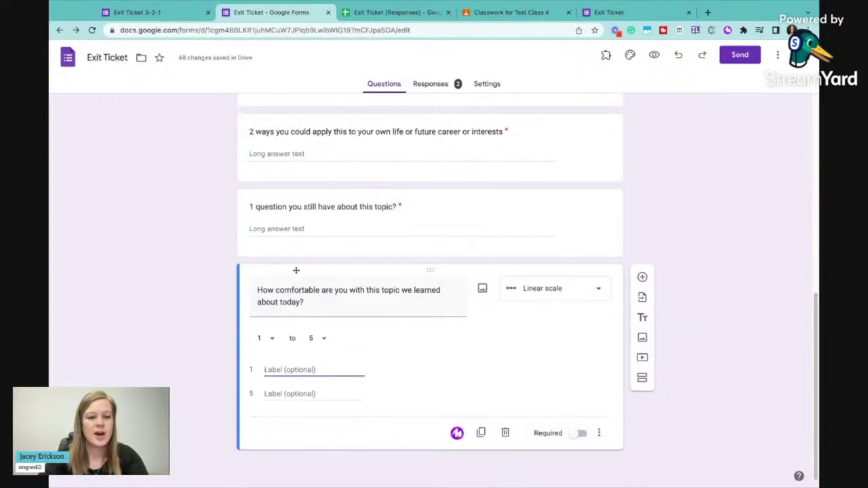
pyautogui.click(319, 290)
pyautogui.moveTo(276, 289); pyautogui.dragTo(319, 290)
pyautogui.write('well do you unde')
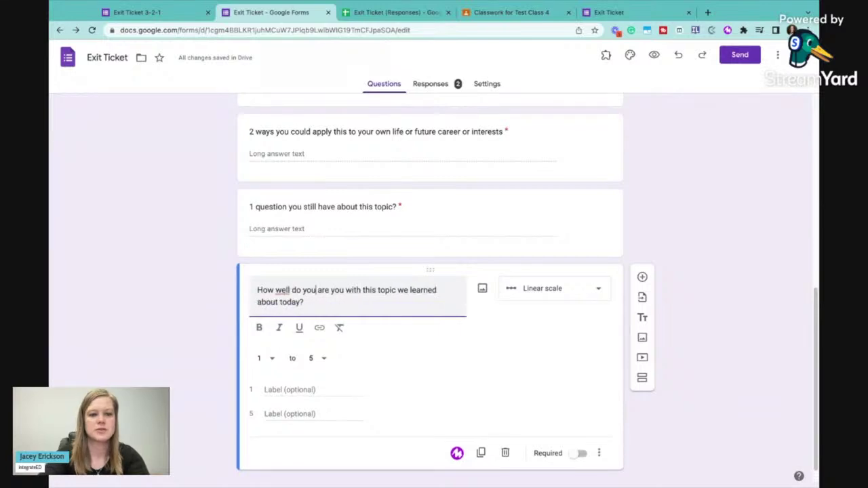
pyautogui.write('rstand')
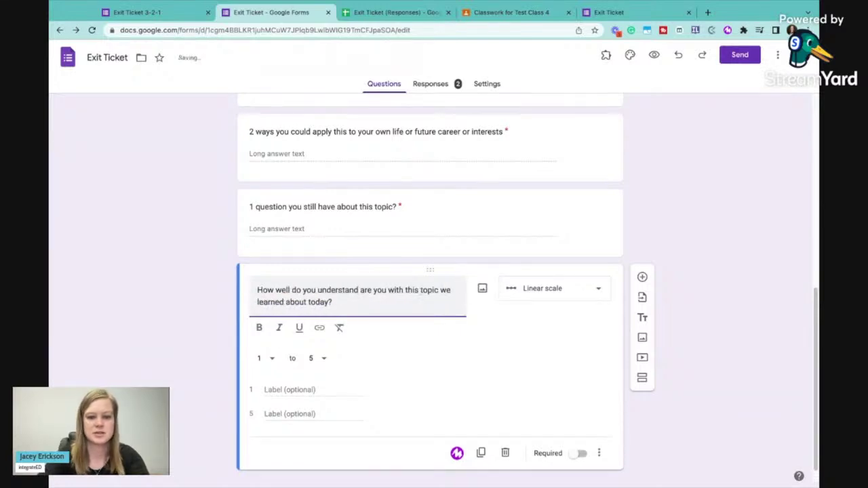
pyautogui.keyDown('shift'); pyautogui.click(420, 290); pyautogui.keyUp('shift')
pyautogui.write('the')
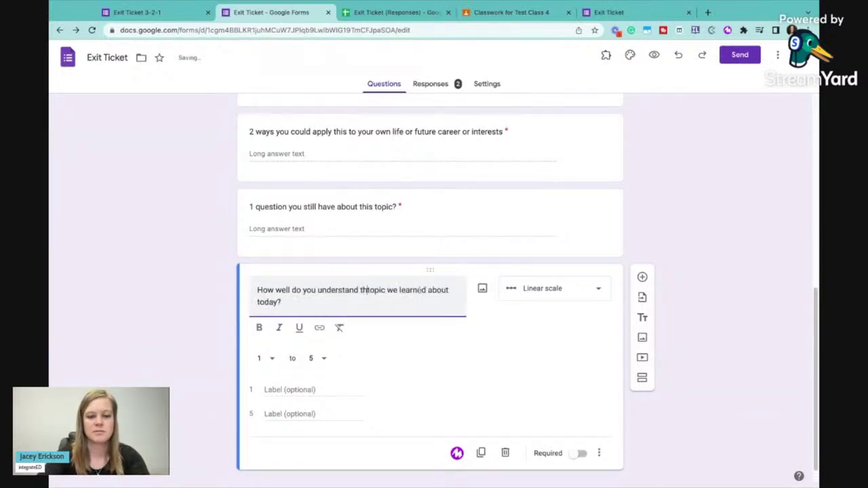
pyautogui.click(287, 290)
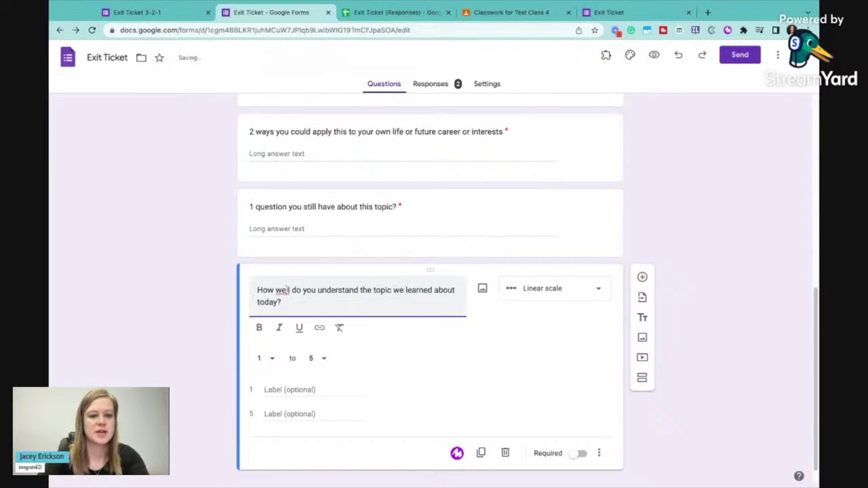
# - Label the scale ends 'I do not understand at all' and 'I feel very confident in this topic', and make it required
pyautogui.click(319, 390)
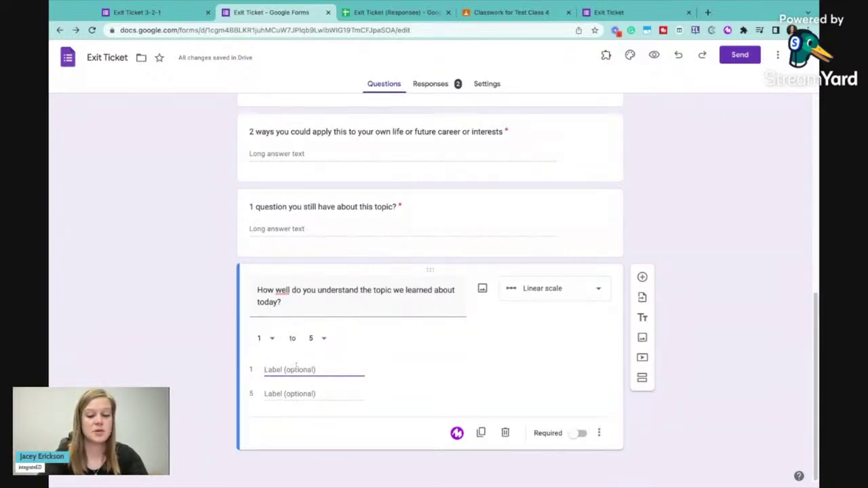
pyautogui.write('I do not un')
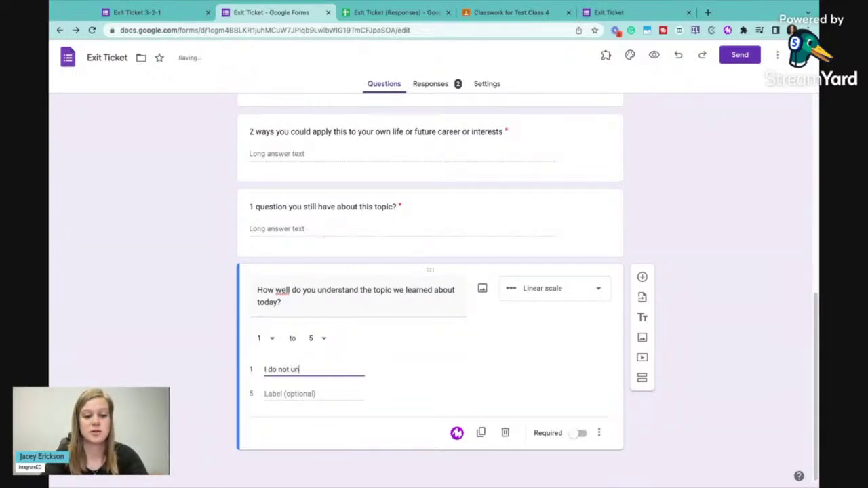
pyautogui.write('derstand at all')
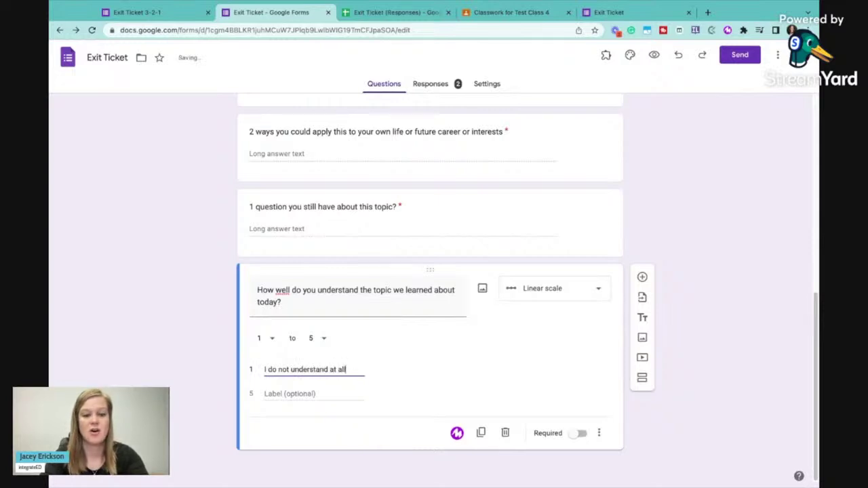
pyautogui.click(275, 399)
pyautogui.write('I fe')
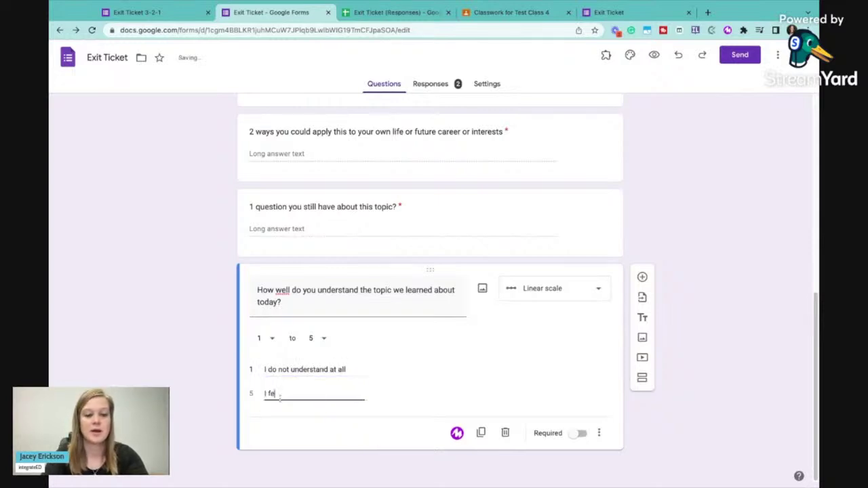
pyautogui.write('el confident')
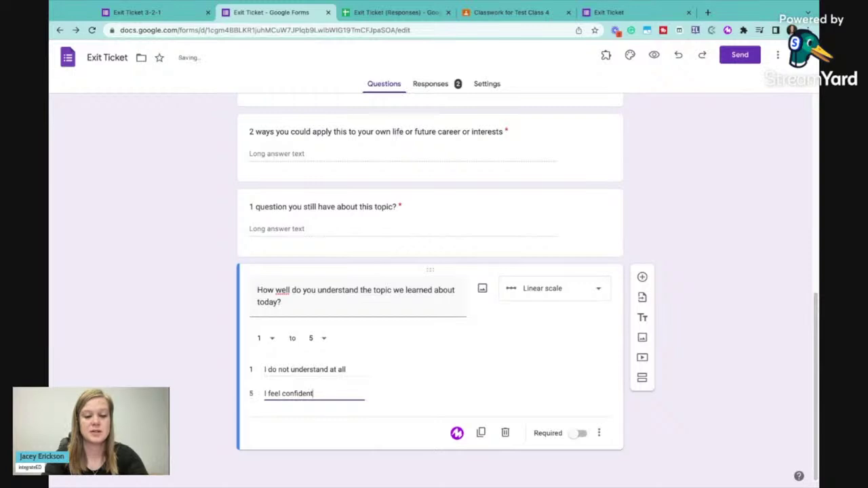
pyautogui.write(' in this topic')
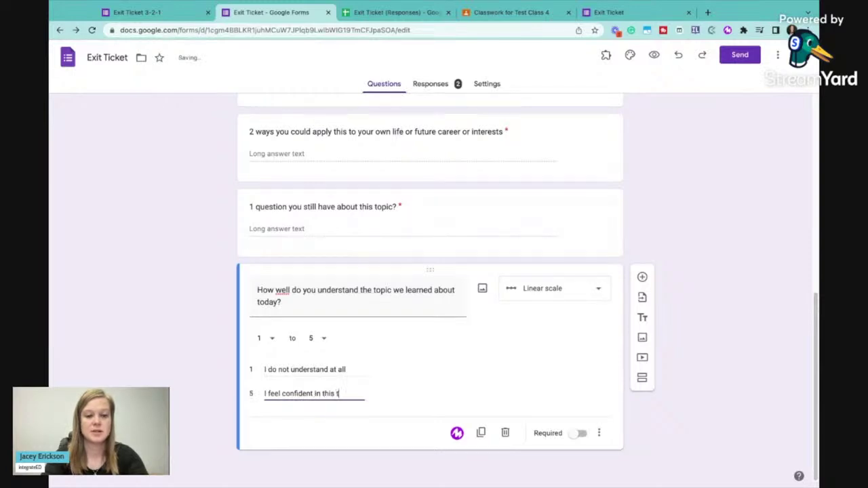
pyautogui.click(283, 394)
pyautogui.write('very')
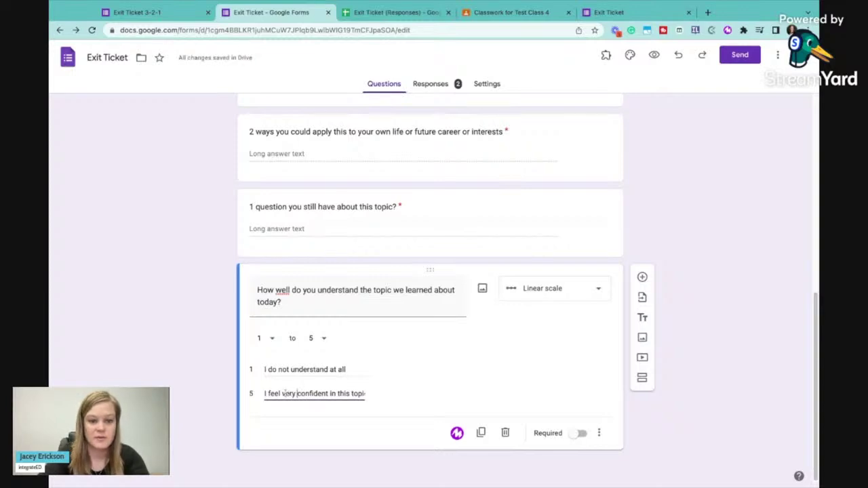
pyautogui.click(580, 434)
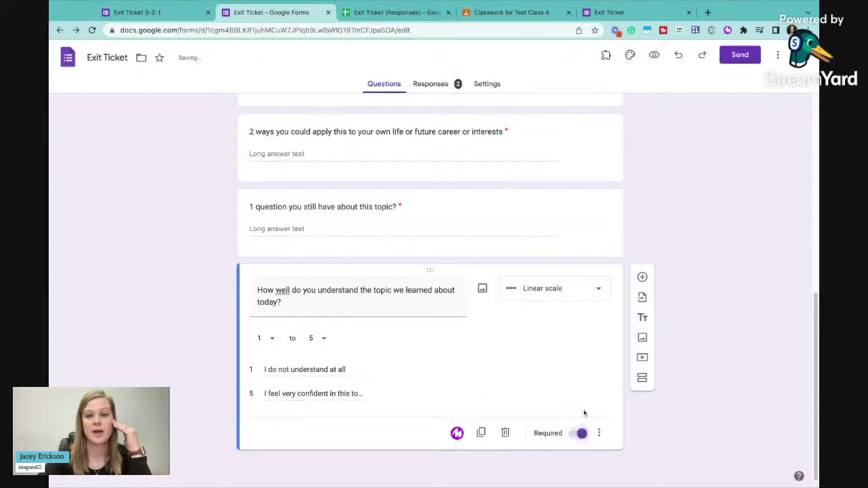
# - Preview the live form and check the new question's column H in the responses sheet
pyautogui.click(654, 55)
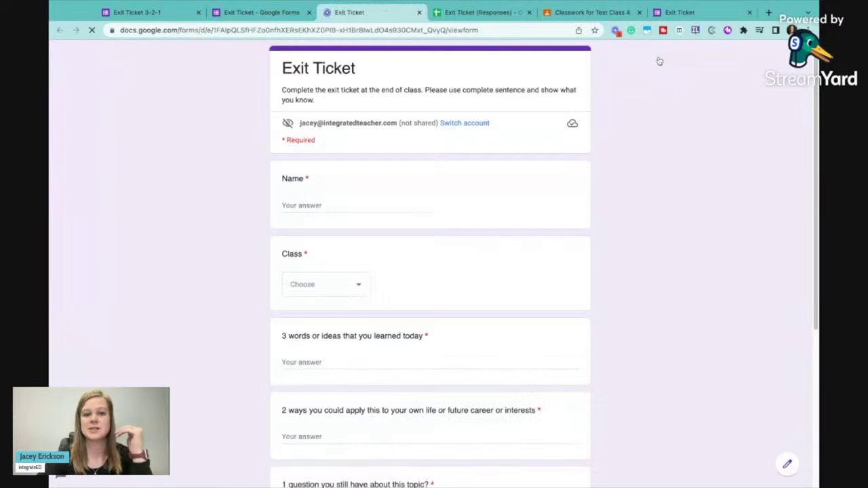
pyautogui.scroll(-4, 814, 217)
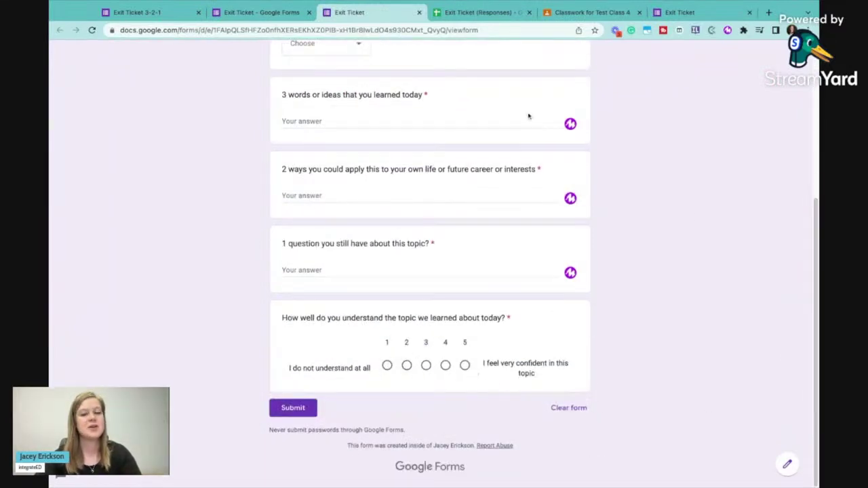
pyautogui.click(495, 17)
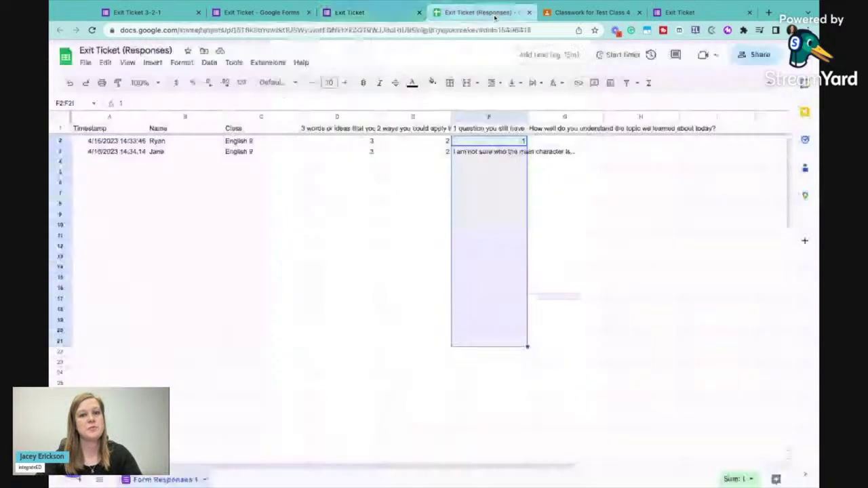
pyautogui.click(636, 141)
pyautogui.hotkey('shift', 'Down')
pyautogui.hotkey('shift', 'Down')
pyautogui.hotkey('shift', 'Down')
pyautogui.hotkey('shift', 'Down')
pyautogui.hotkey('shift', 'Down')
pyautogui.hotkey('shift', 'Down')
pyautogui.hotkey('shift', 'Down')
pyautogui.hotkey('shift', 'Down')
pyautogui.hotkey('shift', 'Down')
pyautogui.hotkey('shift', 'Down')
pyautogui.hotkey('shift', 'Down')
pyautogui.hotkey('shift', 'Down')
pyautogui.hotkey('shift', 'Down')
pyautogui.hotkey('shift', 'Down')
pyautogui.hotkey('shift', 'Down')
pyautogui.hotkey('shift', 'Down')
pyautogui.hotkey('shift', 'Down')
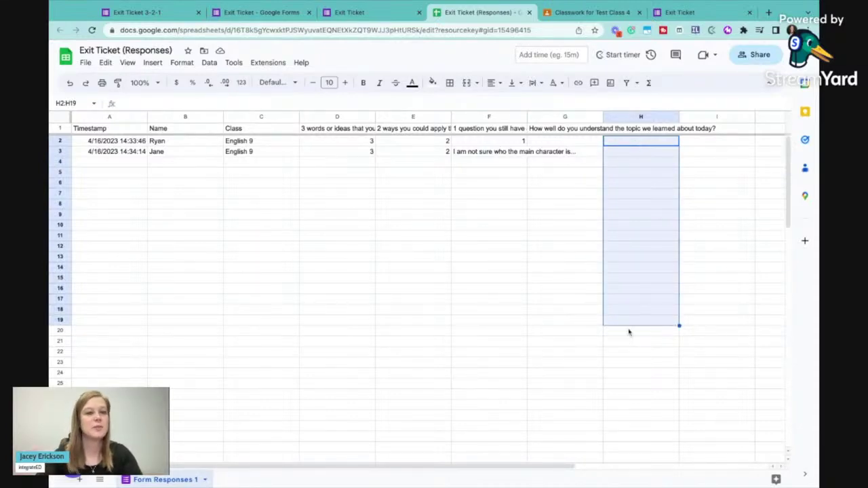
pyautogui.click(356, 16)
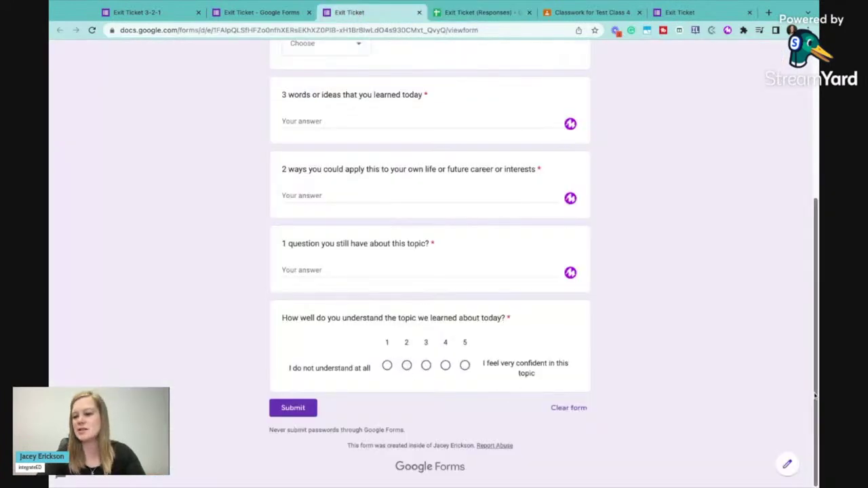
pyautogui.moveTo(815, 394); pyautogui.dragTo(815, 252)
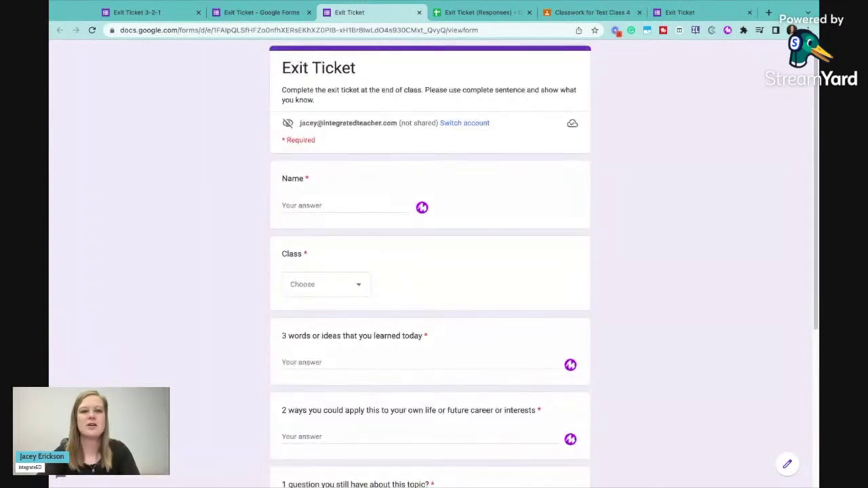
# - Start a new blank form titled 'Exit Ticket One Question'
pyautogui.click(262, 12)
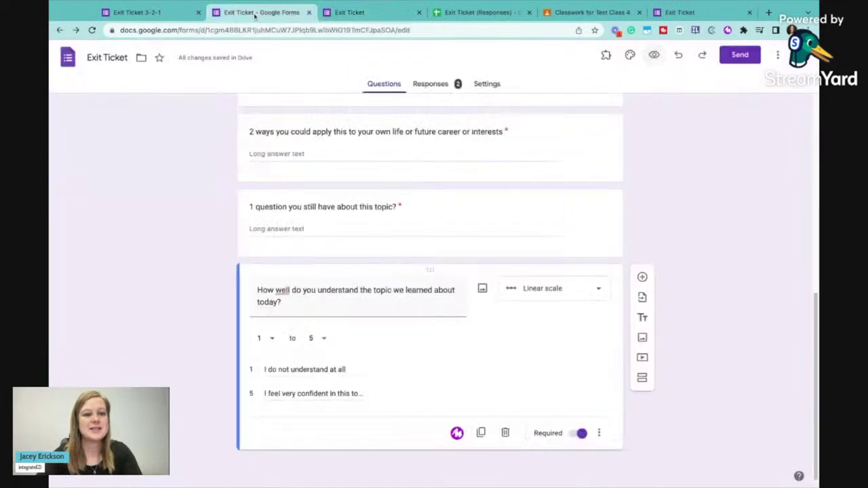
pyautogui.moveTo(814, 400); pyautogui.dragTo(815, 204)
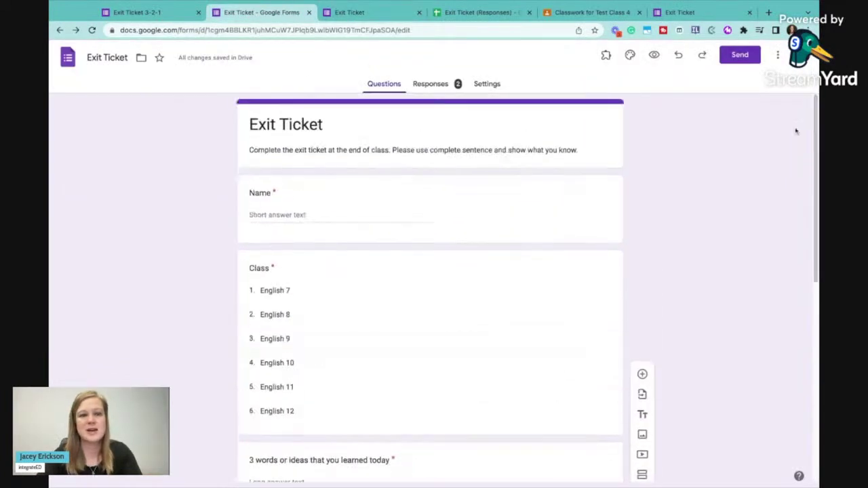
pyautogui.click(70, 60)
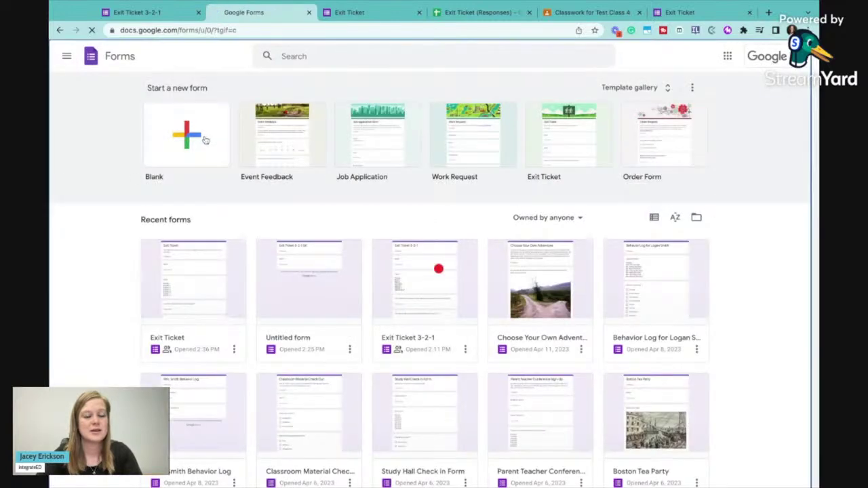
pyautogui.click(206, 141)
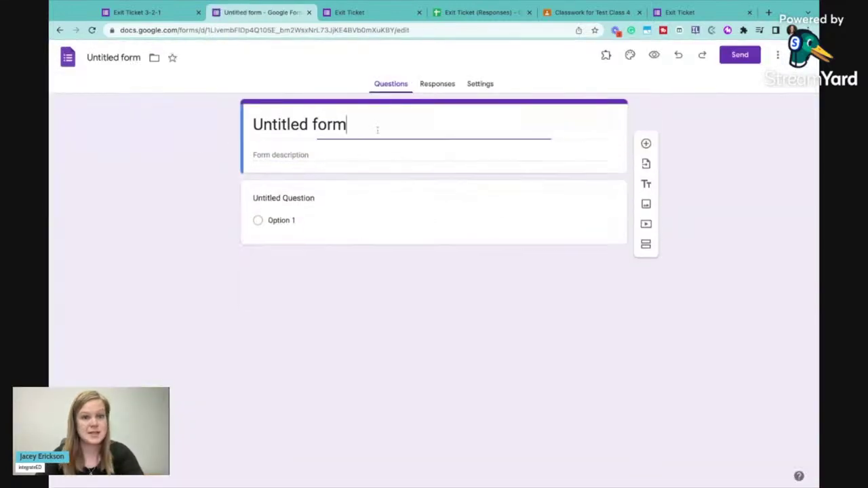
pyautogui.click(371, 128)
pyautogui.write('Exit Tick')
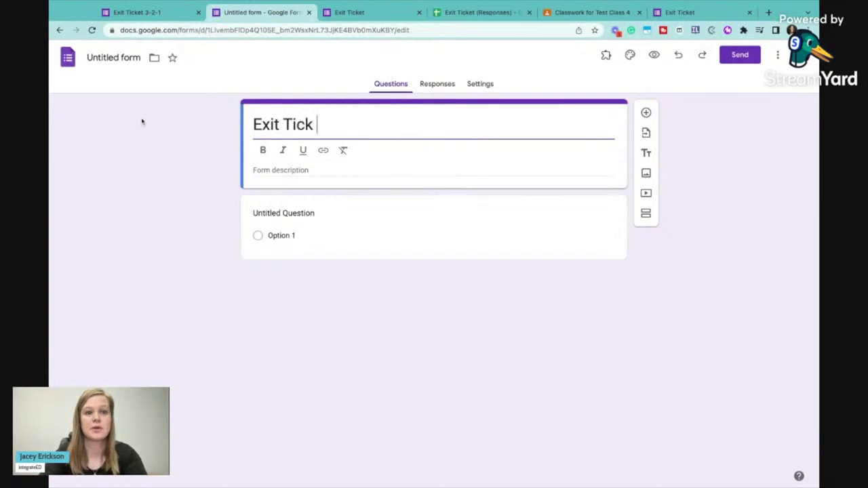
pyautogui.write('et One Question')
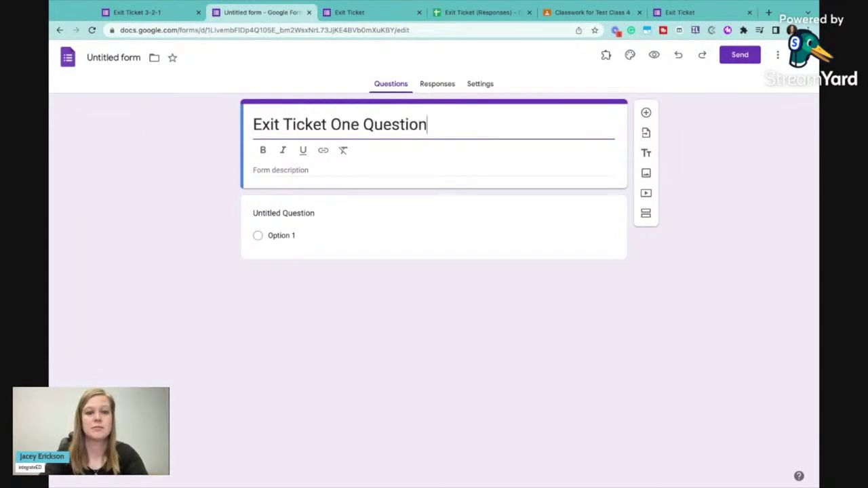
# - Add a required 'Name' question and a required paragraph question 'What did you learn today?'
pyautogui.click(301, 217)
pyautogui.write('Name')
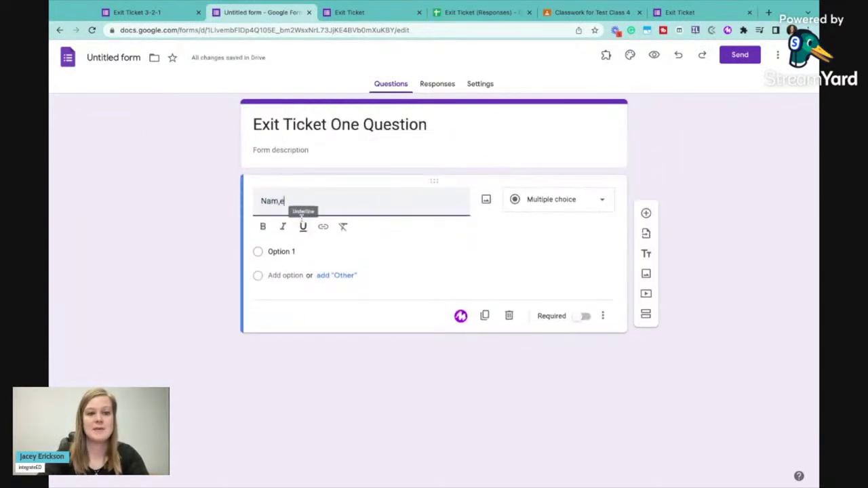
pyautogui.click(586, 279)
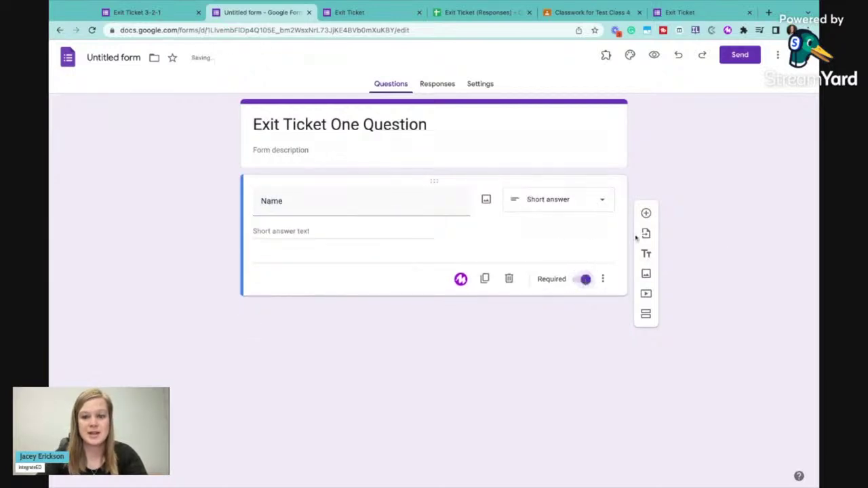
pyautogui.click(645, 213)
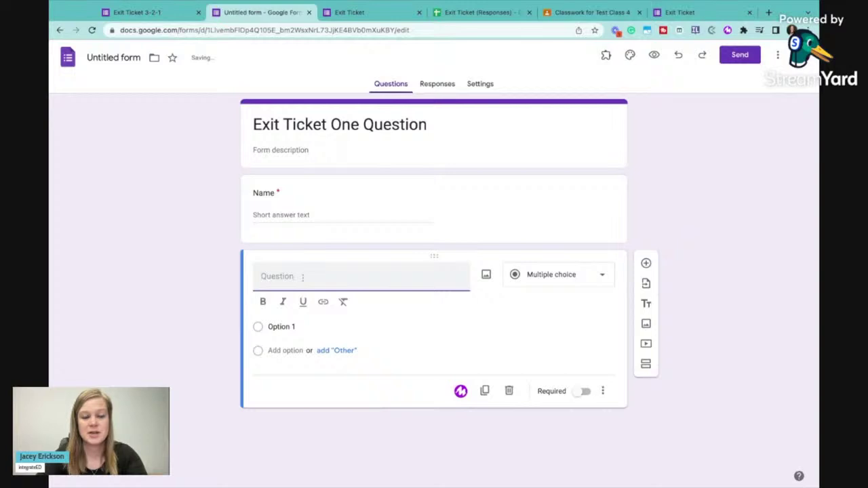
pyautogui.write('What did you learn')
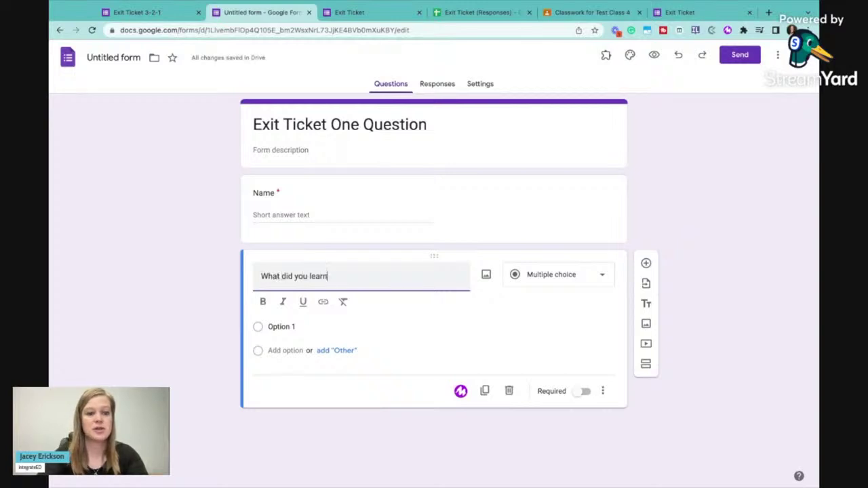
pyautogui.write(' today?')
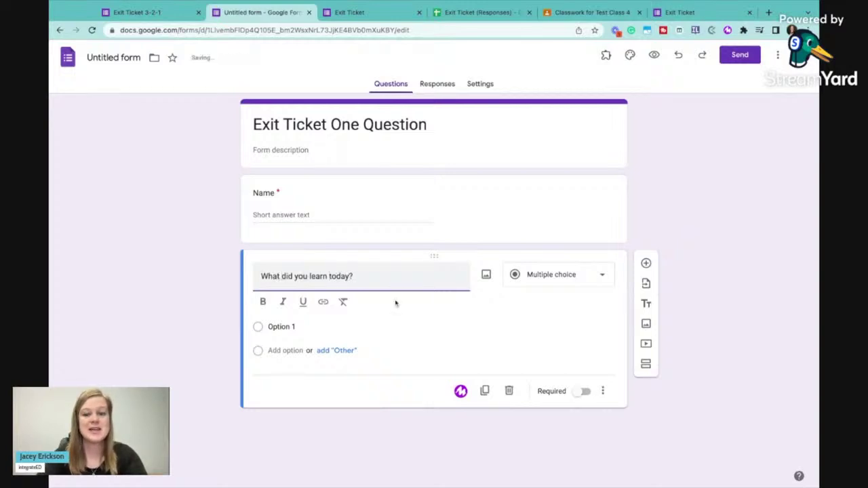
pyautogui.click(581, 374)
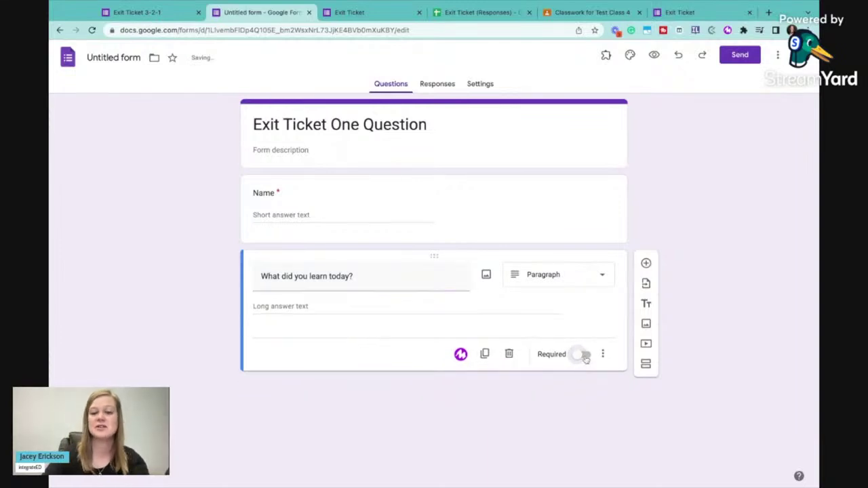
pyautogui.click(585, 355)
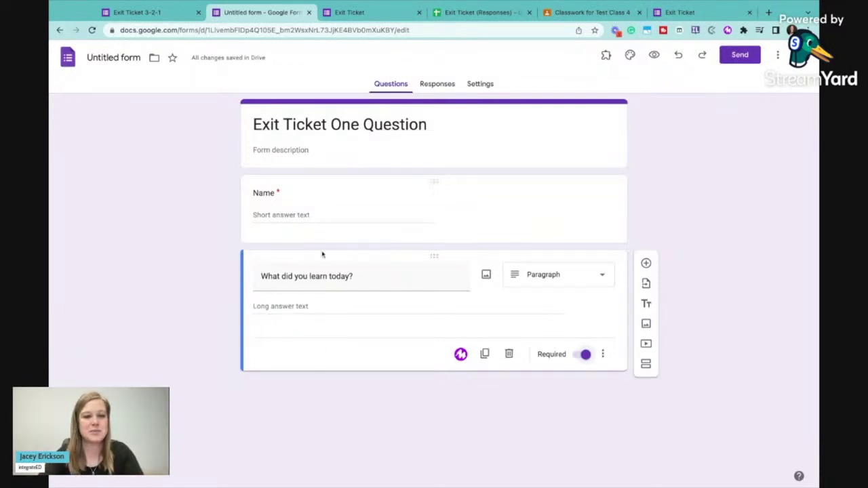
# - Confirm the new form's file name as 'Exit Ticket One Question' and check its Responses tab
pyautogui.click(587, 13)
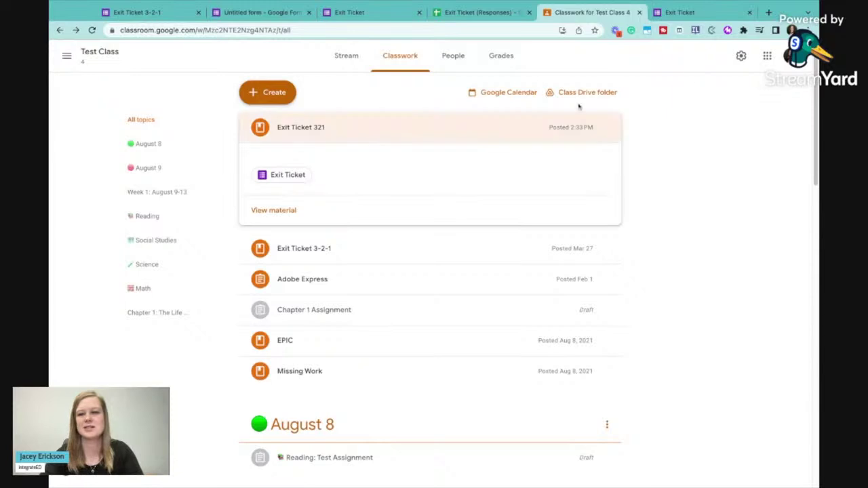
pyautogui.click(692, 14)
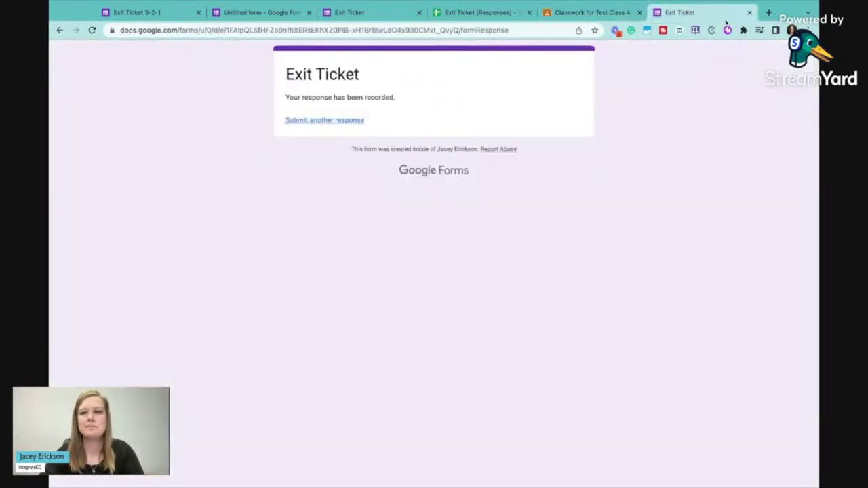
pyautogui.click(475, 12)
pyautogui.click(392, 14)
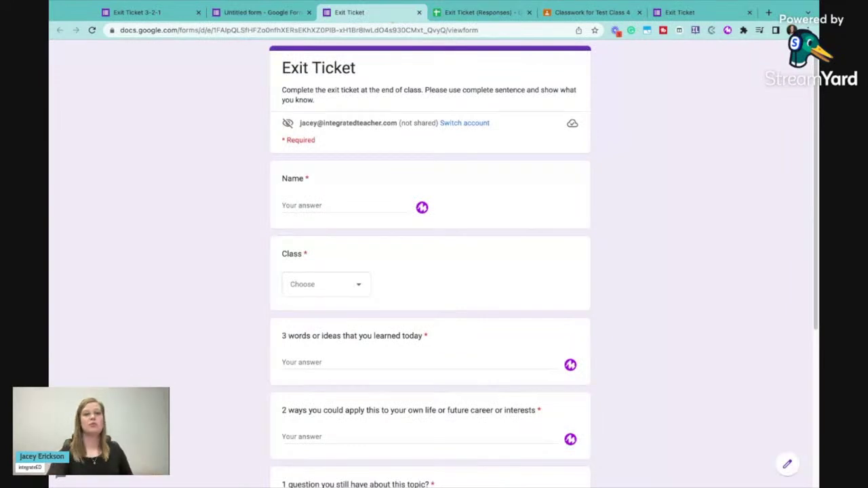
pyautogui.click(271, 14)
pyautogui.moveTo(87, 58); pyautogui.dragTo(126, 60)
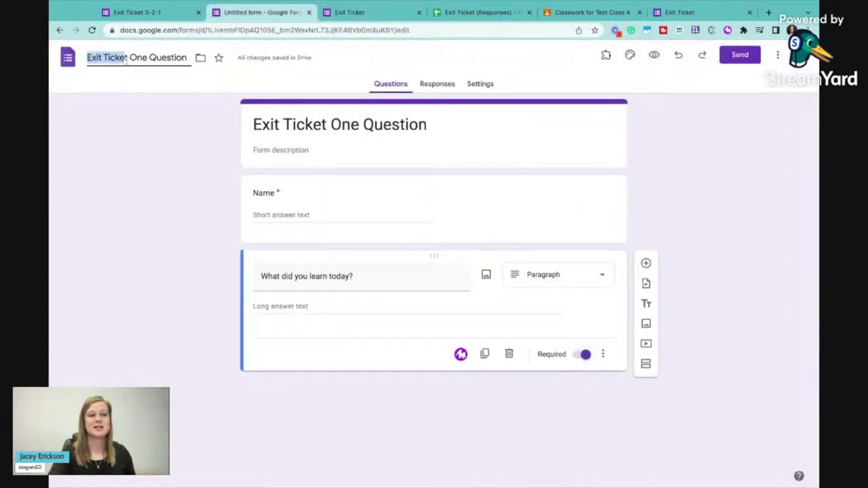
pyautogui.click(704, 172)
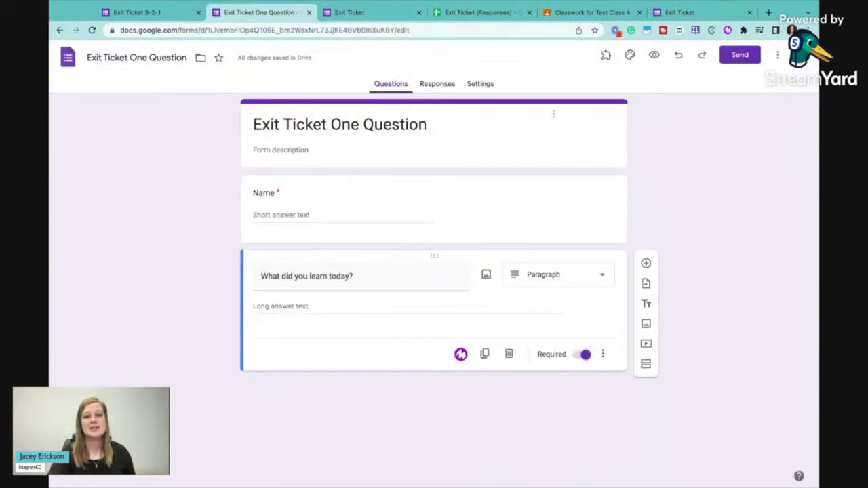
pyautogui.click(440, 87)
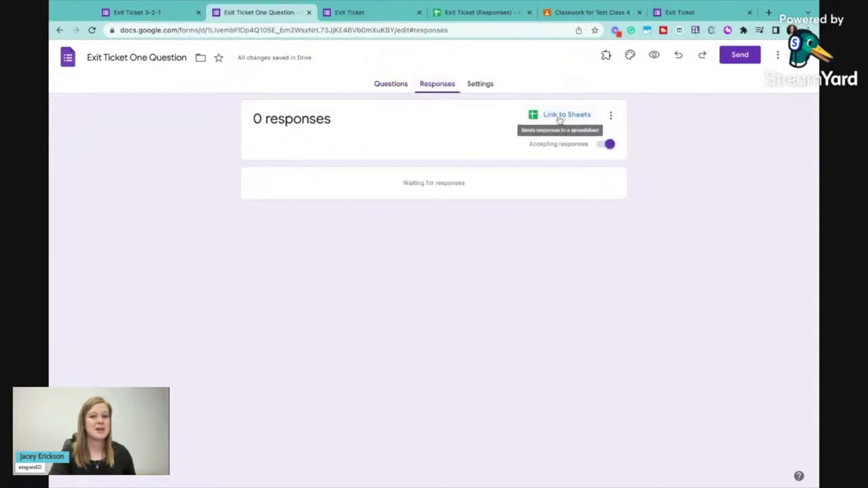
pyautogui.click(407, 86)
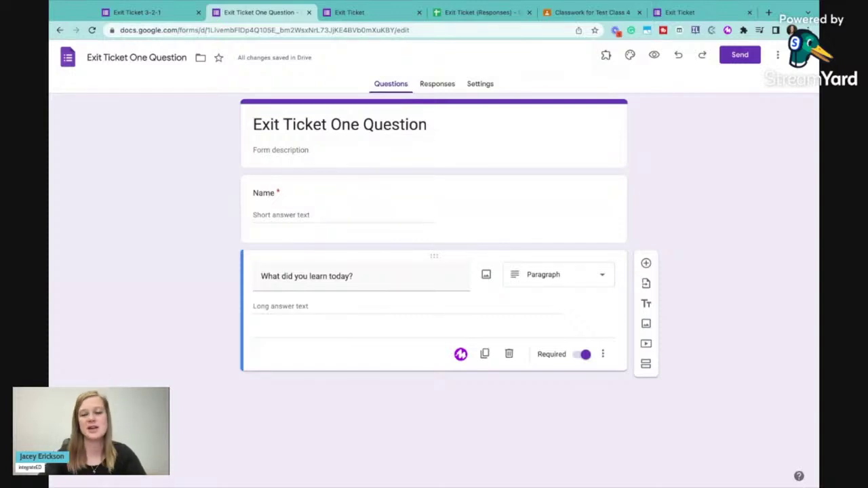
# - Give the form a new theme colour and the jelly-bean header image
pyautogui.click(480, 83)
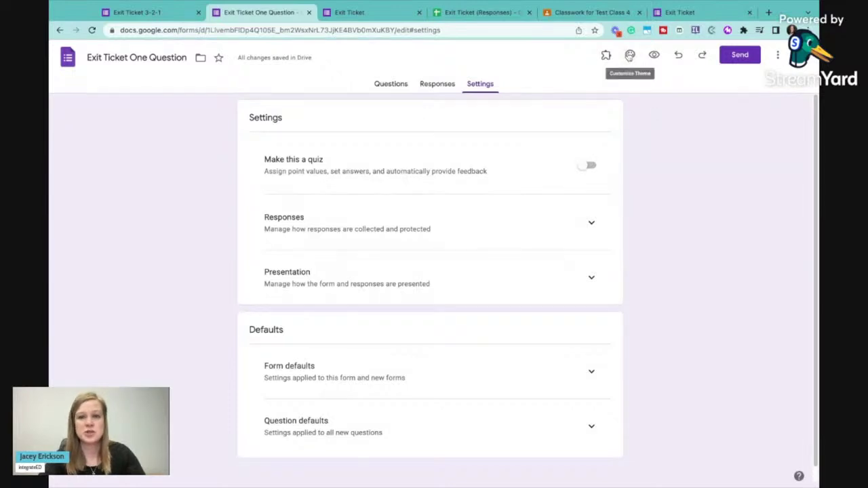
pyautogui.click(631, 57)
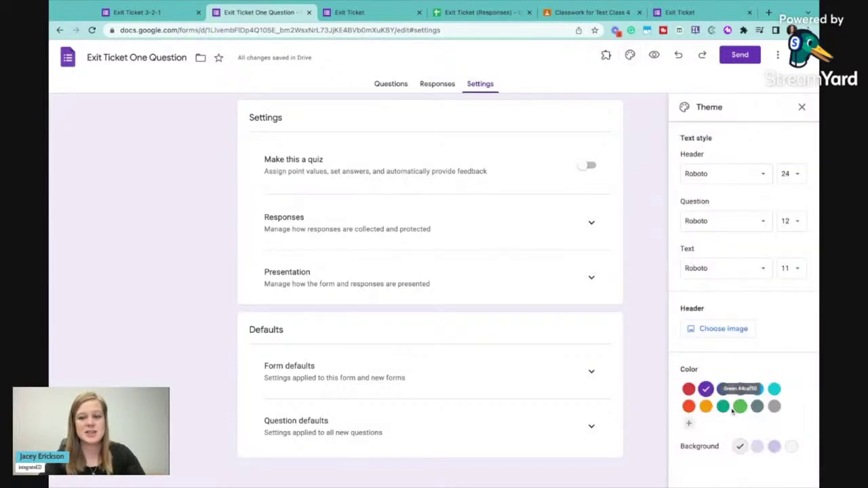
pyautogui.click(775, 390)
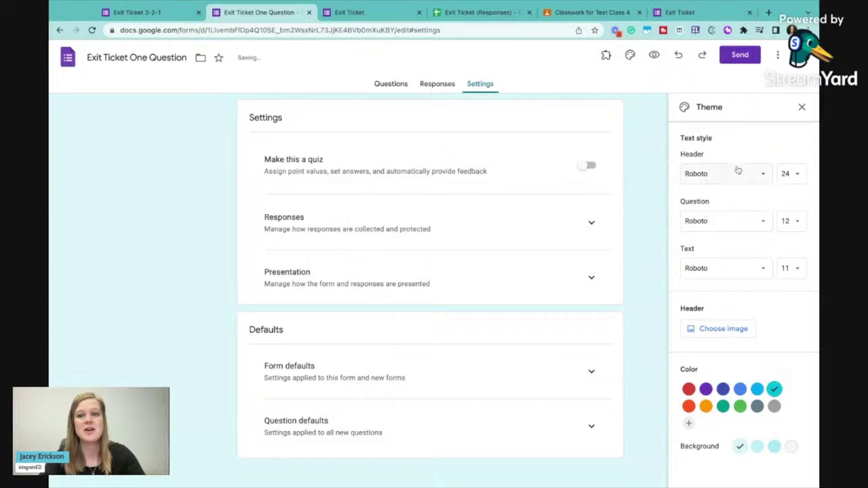
pyautogui.click(722, 330)
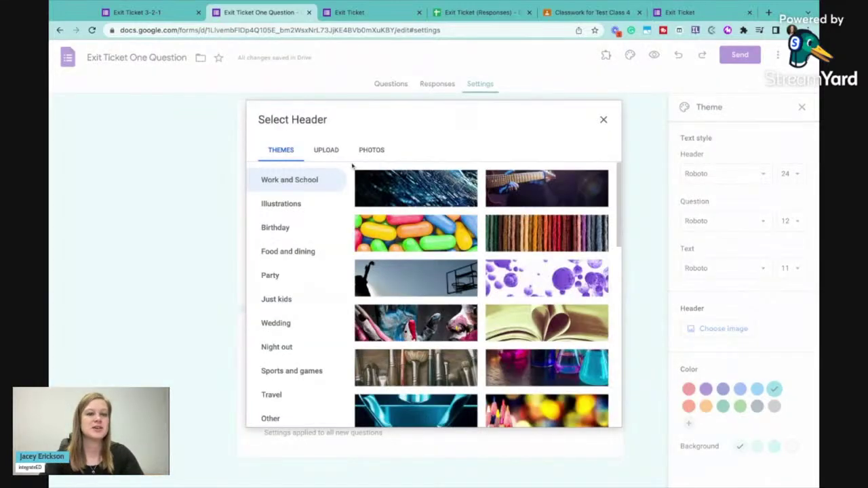
pyautogui.click(435, 240)
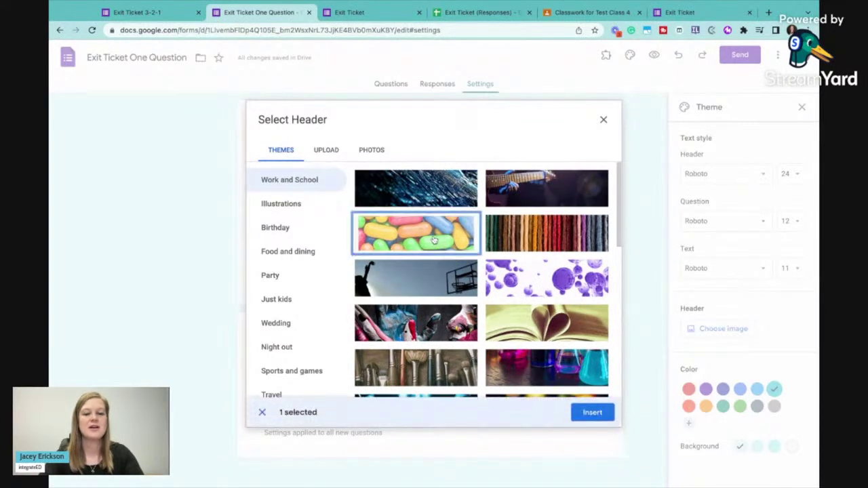
pyautogui.click(589, 411)
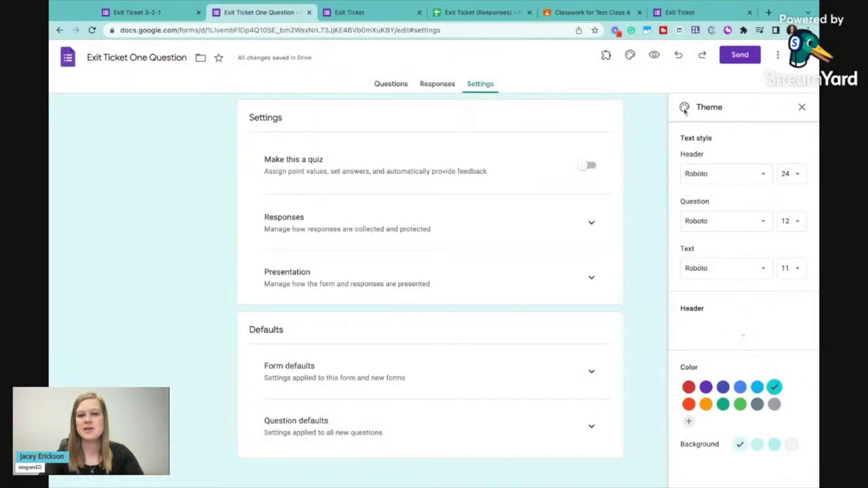
pyautogui.click(391, 84)
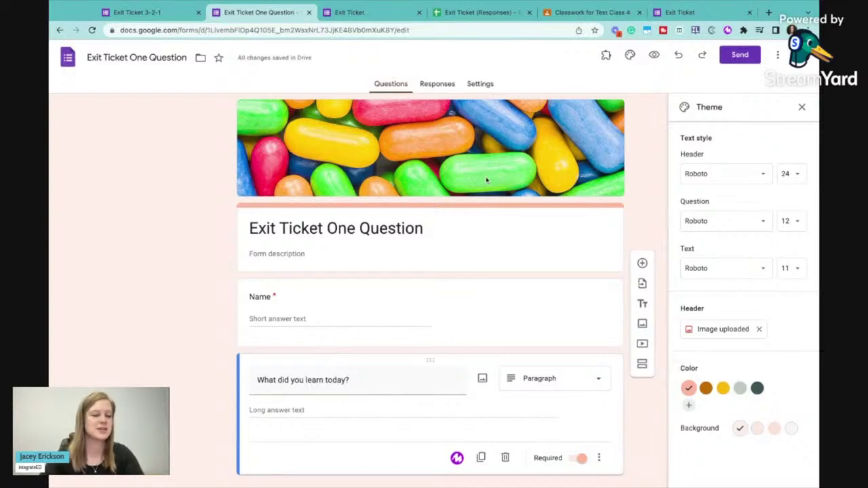
pyautogui.click(803, 108)
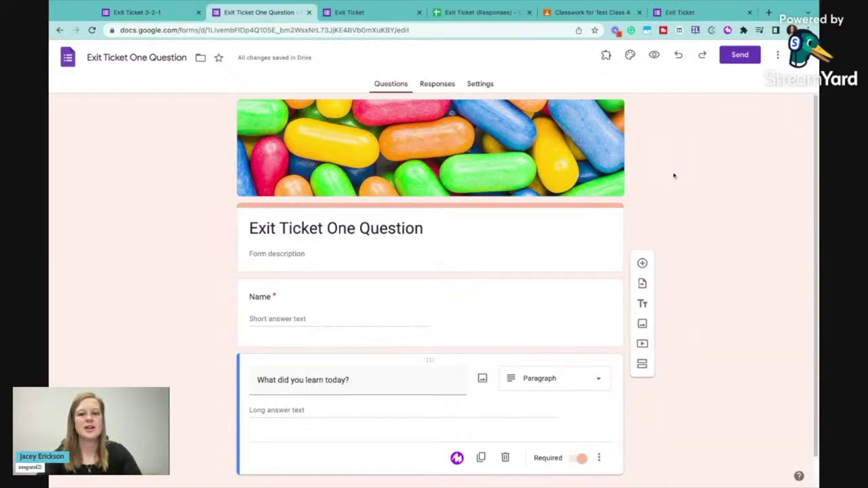